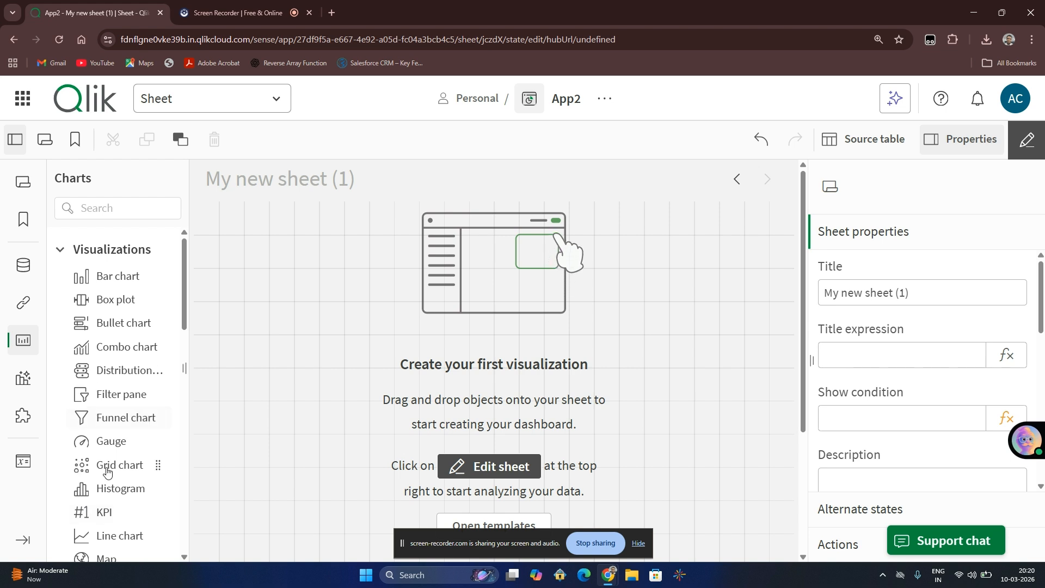
Insert a straight table with the Name field as its column and enlarge it to 18 x 9 grid cells.
left_click_drag(182, 311, 184, 391)
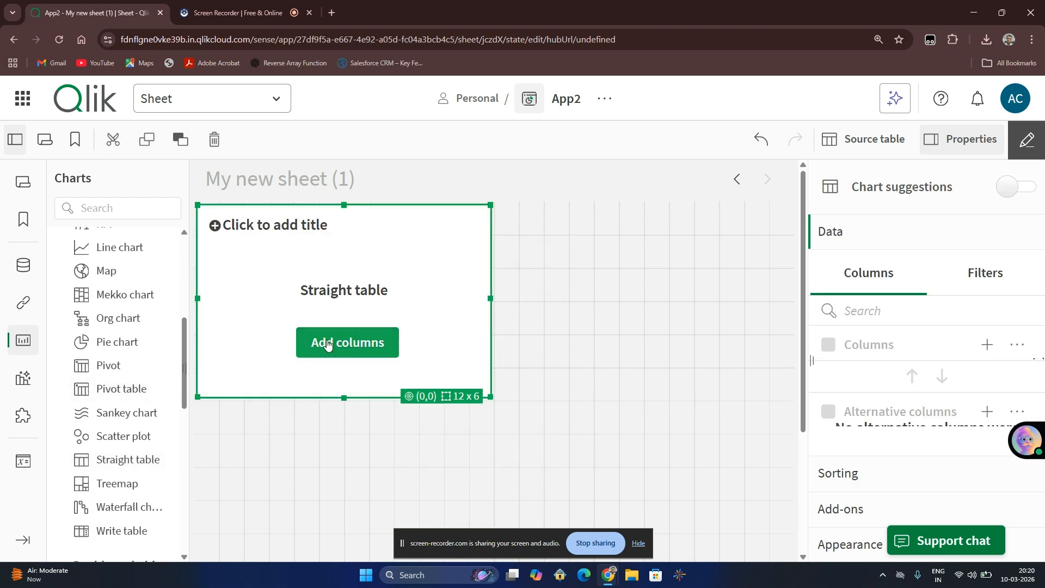
left_click(329, 346)
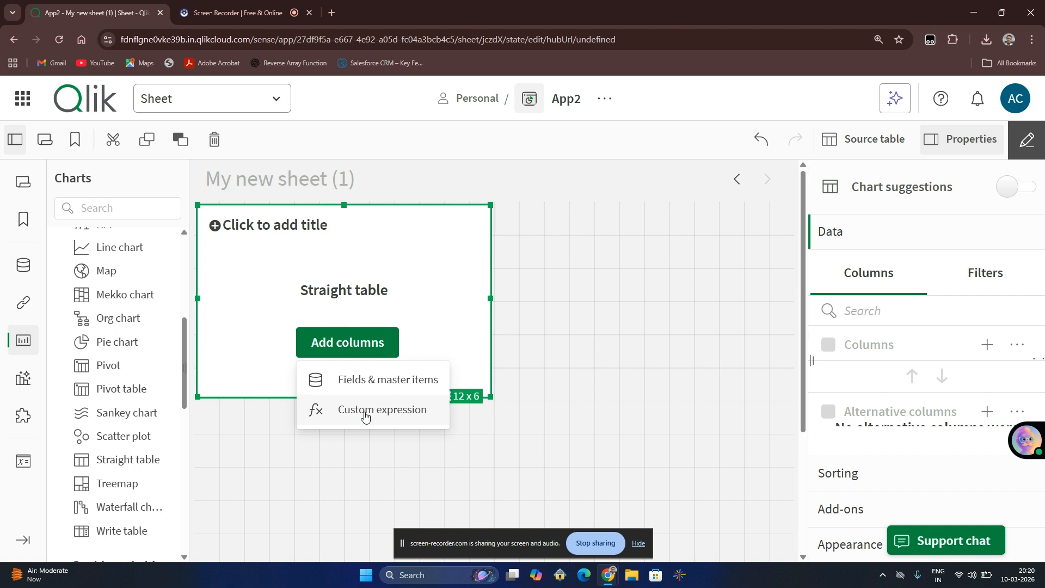
left_click(369, 379)
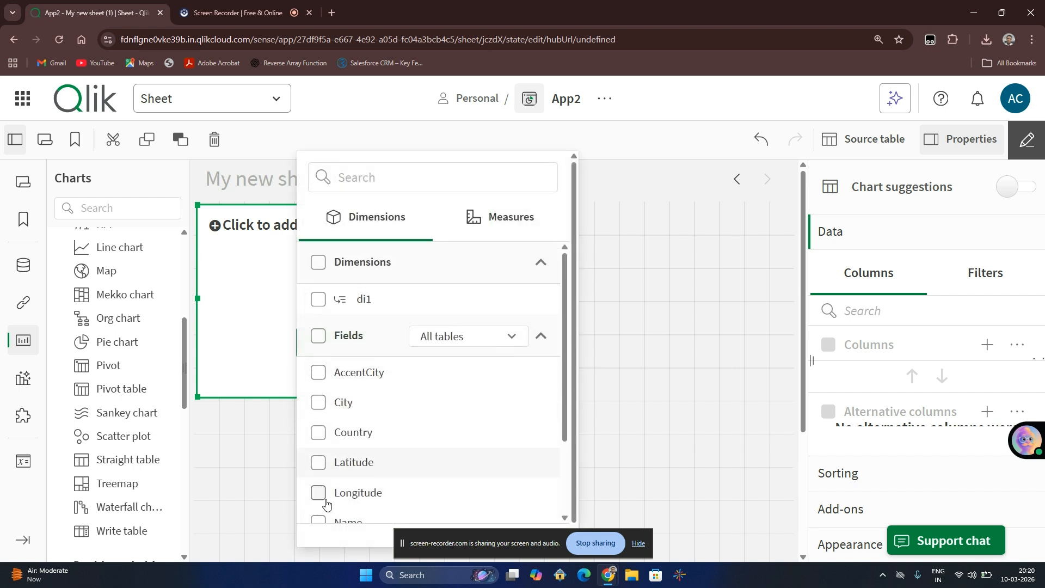
left_click(326, 520)
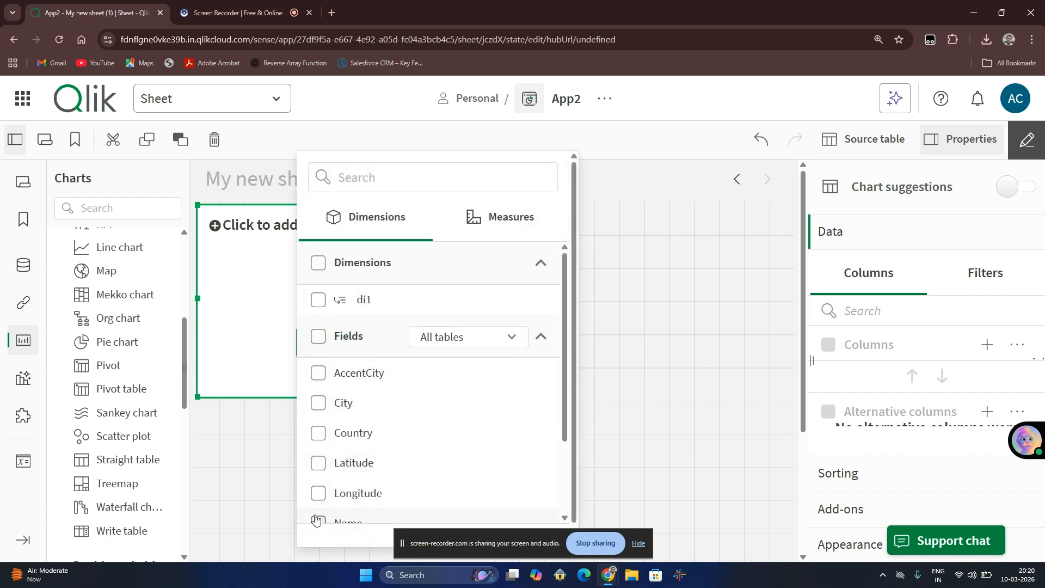
left_click(638, 543)
left_click(541, 543)
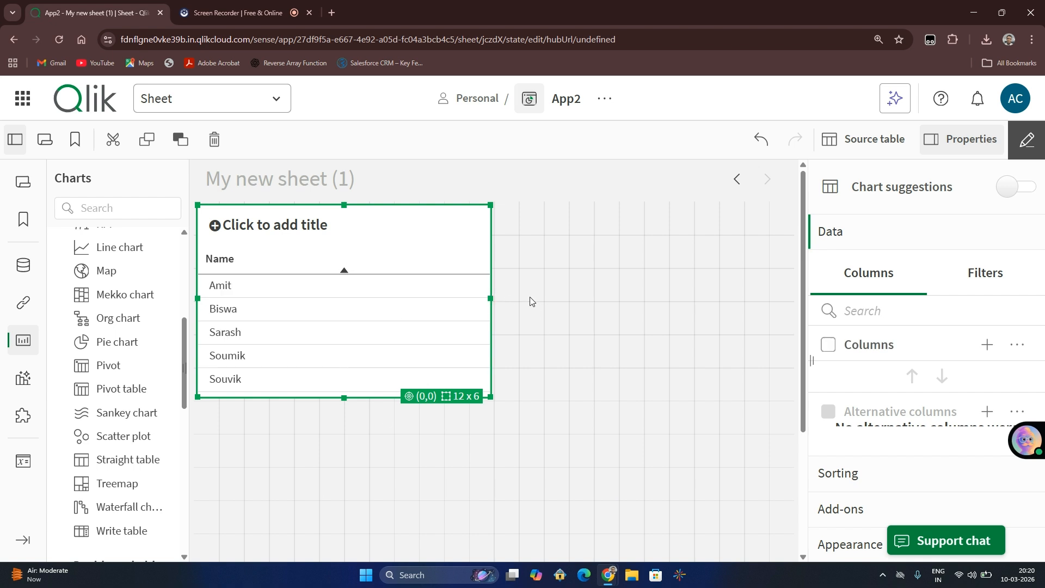
left_click_drag(531, 301, 625, 308)
left_click_drag(419, 398, 409, 503)
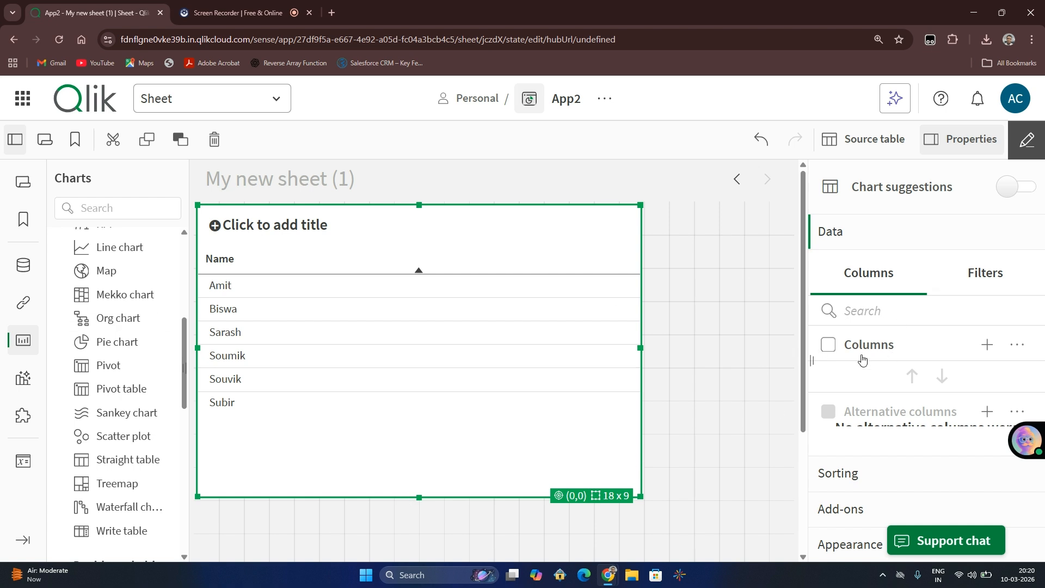
Try to add a dimension column with the custom expression Concat(Name,',') to the table, and remove it again.
left_click(987, 344)
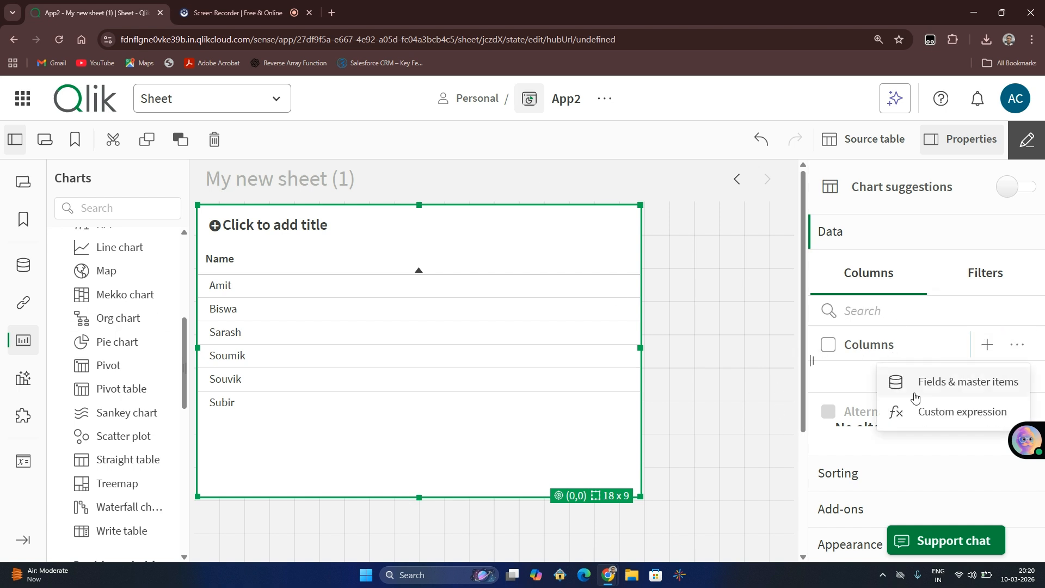
left_click(931, 420)
left_click(1008, 402)
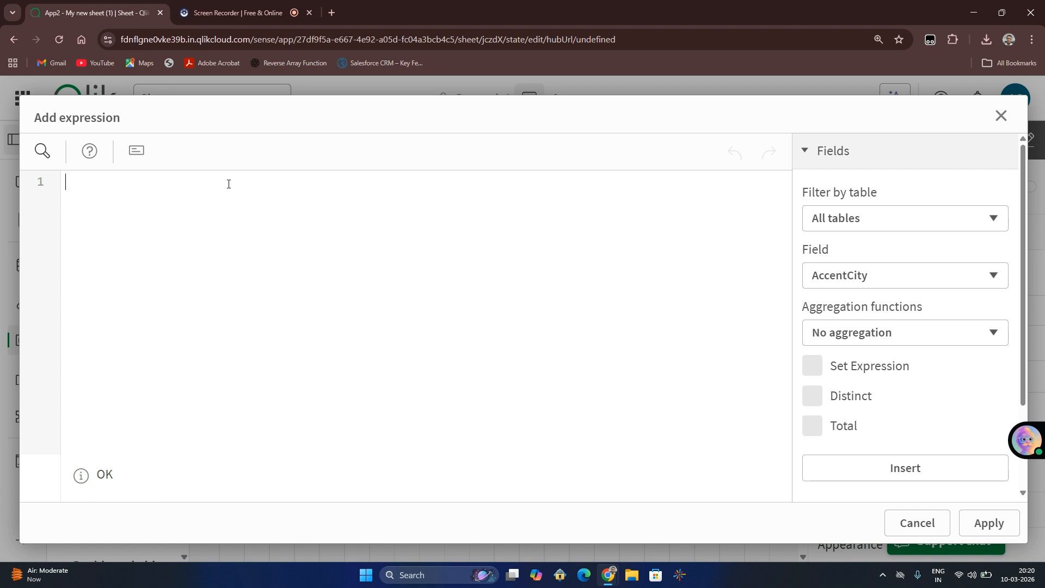
type("Concat")
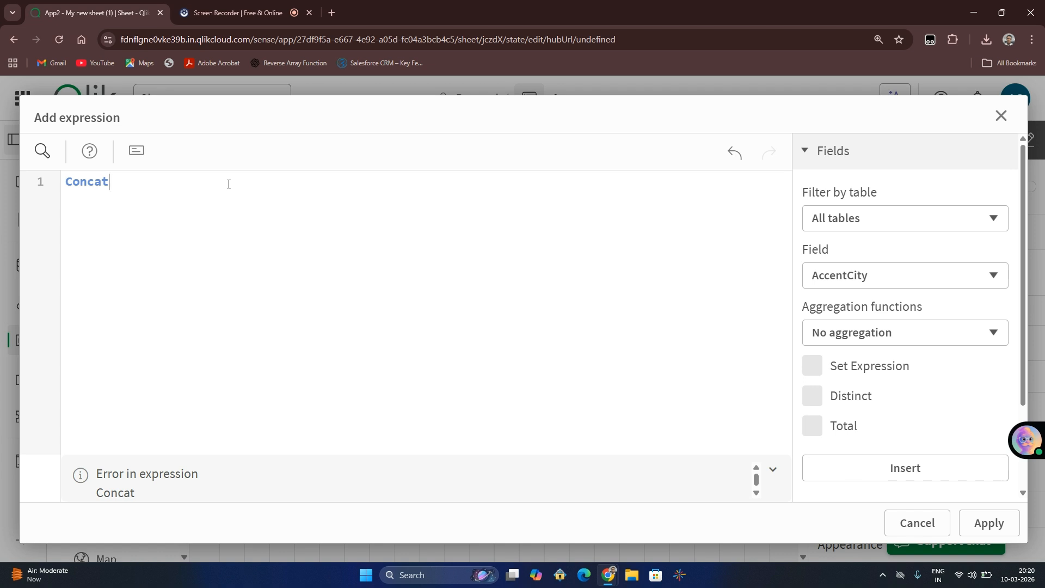
type("()")
key("Left")
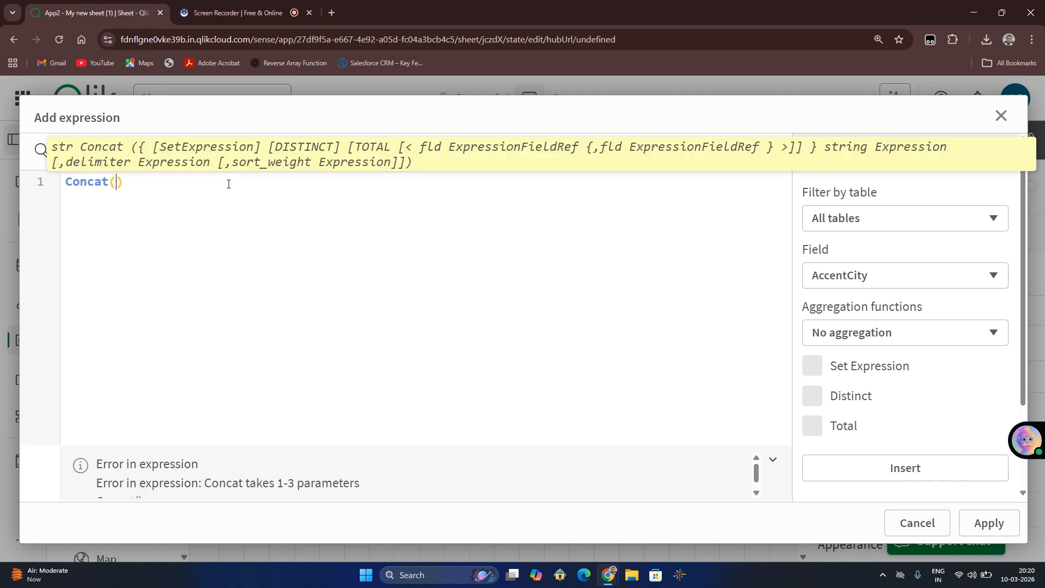
type("Name,")
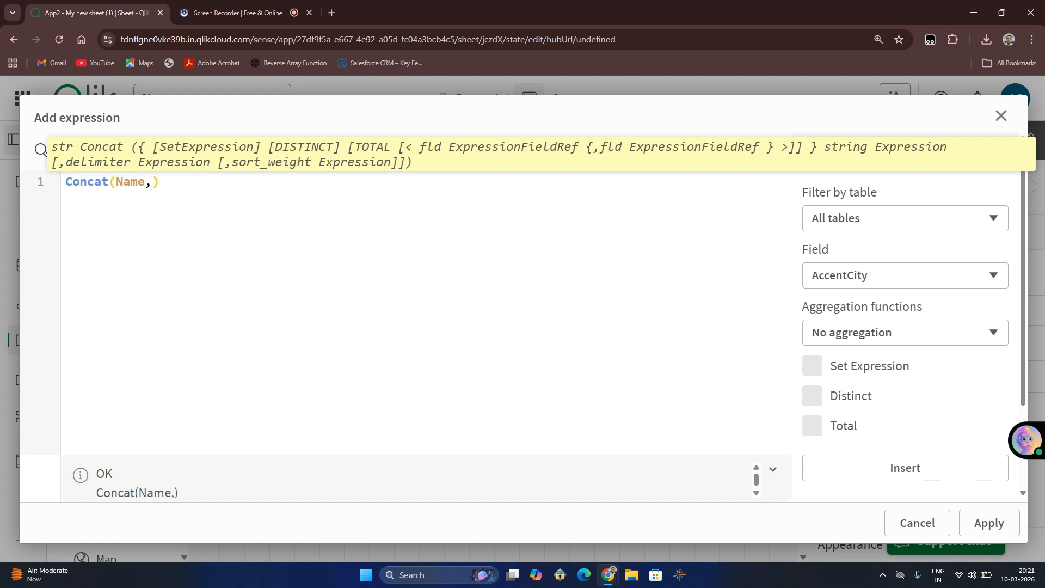
type("''")
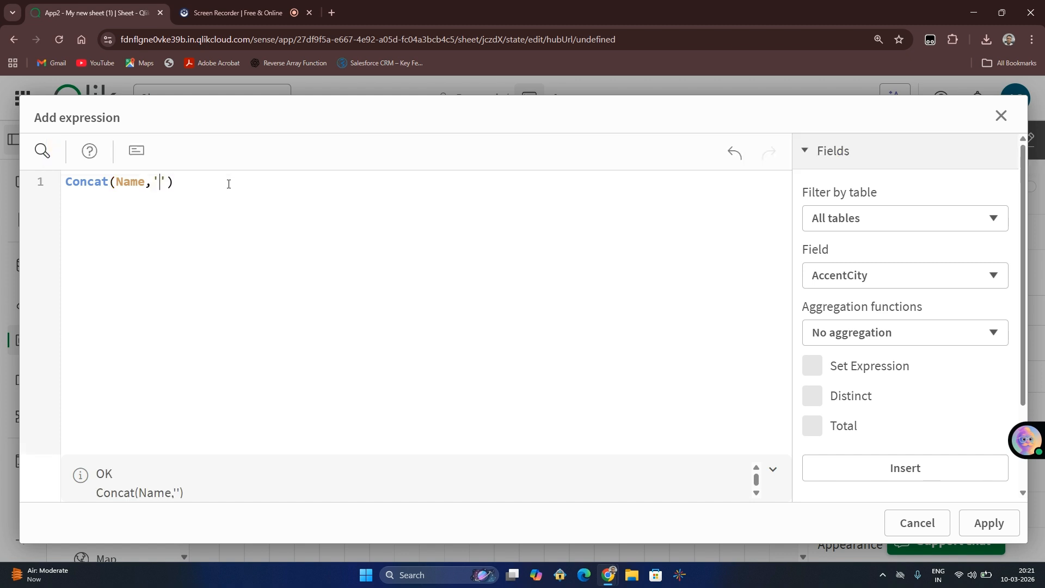
type(",")
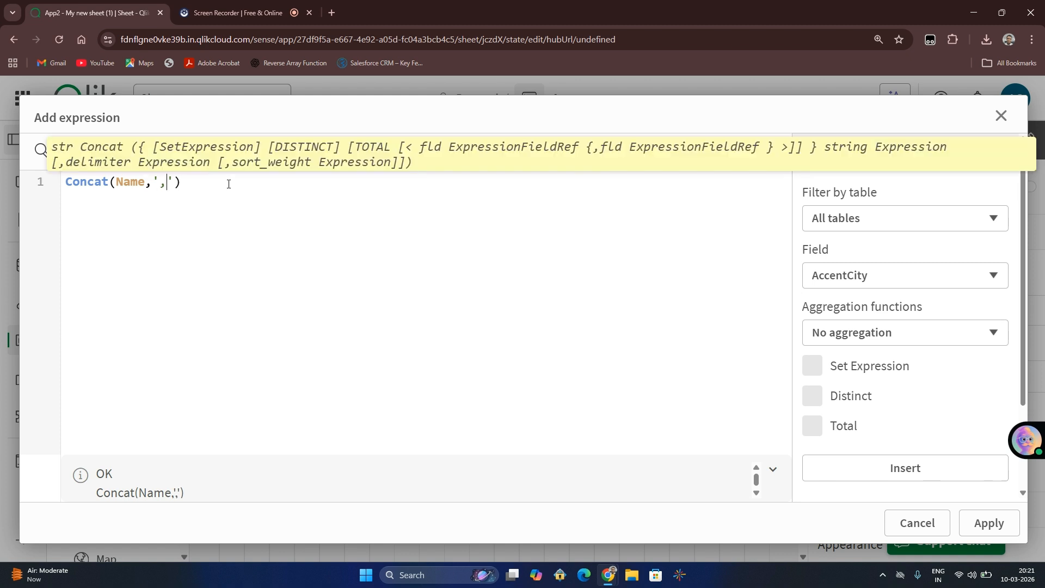
left_click(982, 534)
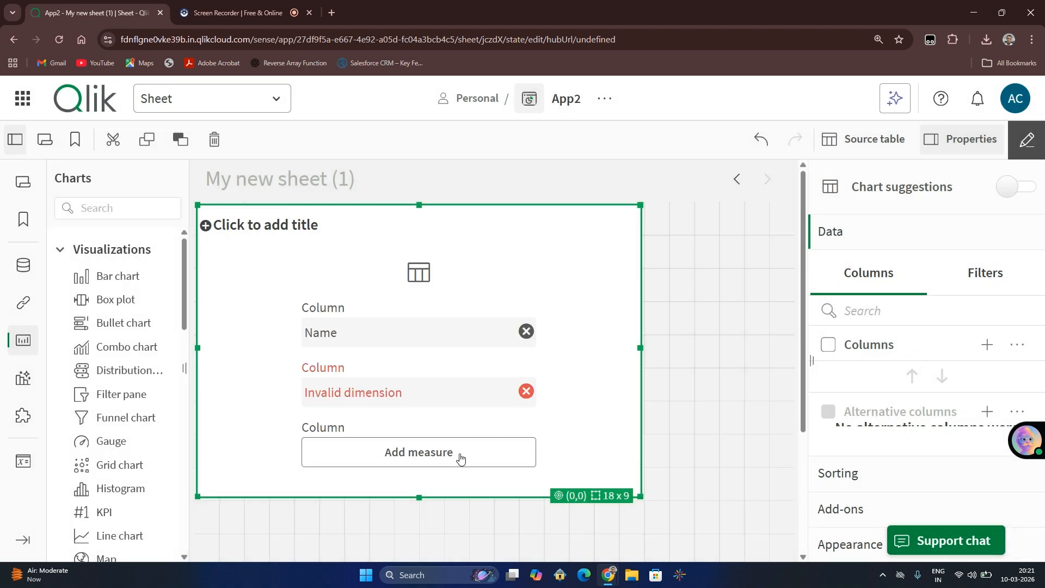
left_click(527, 391)
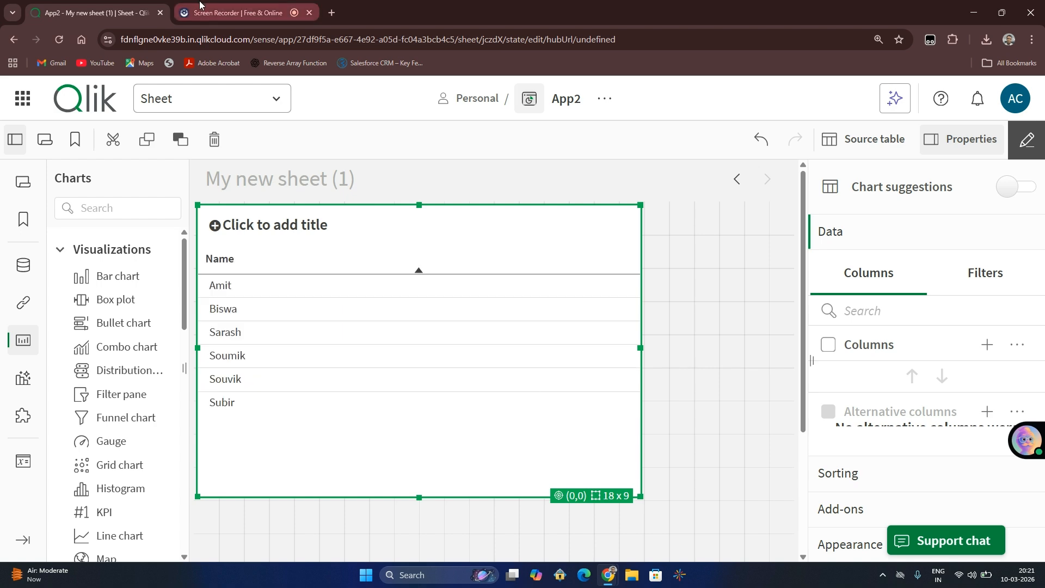
left_click(234, 12)
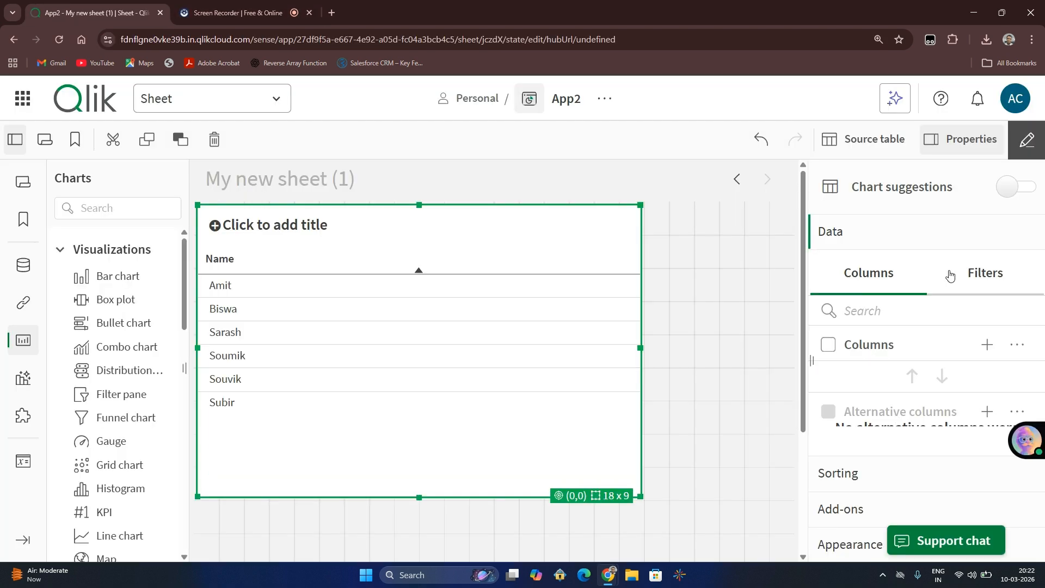
Try to add a dimension column with the custom expression Concat([Name],',') to the table.
left_click(980, 345)
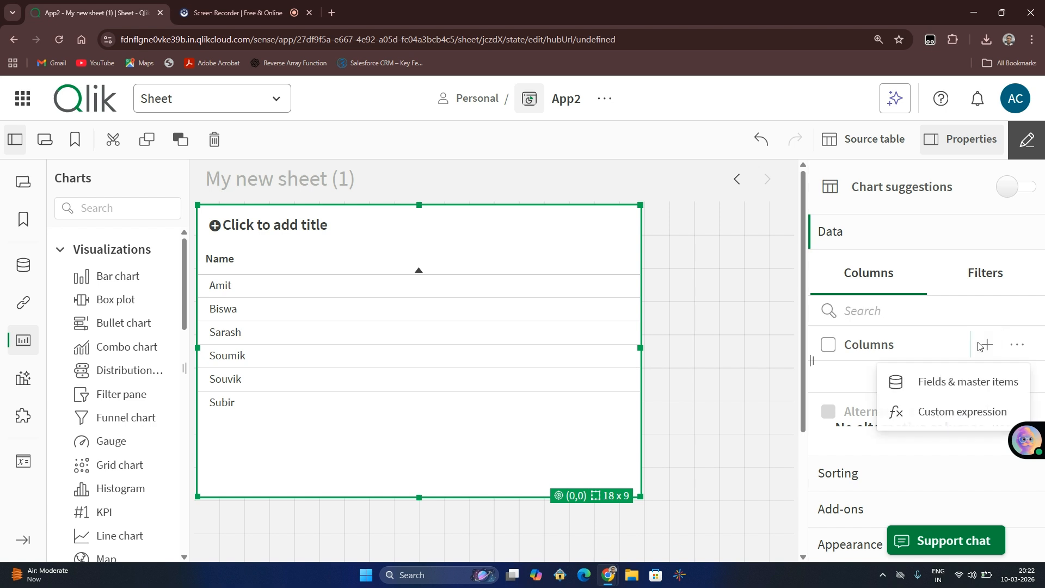
left_click(959, 411)
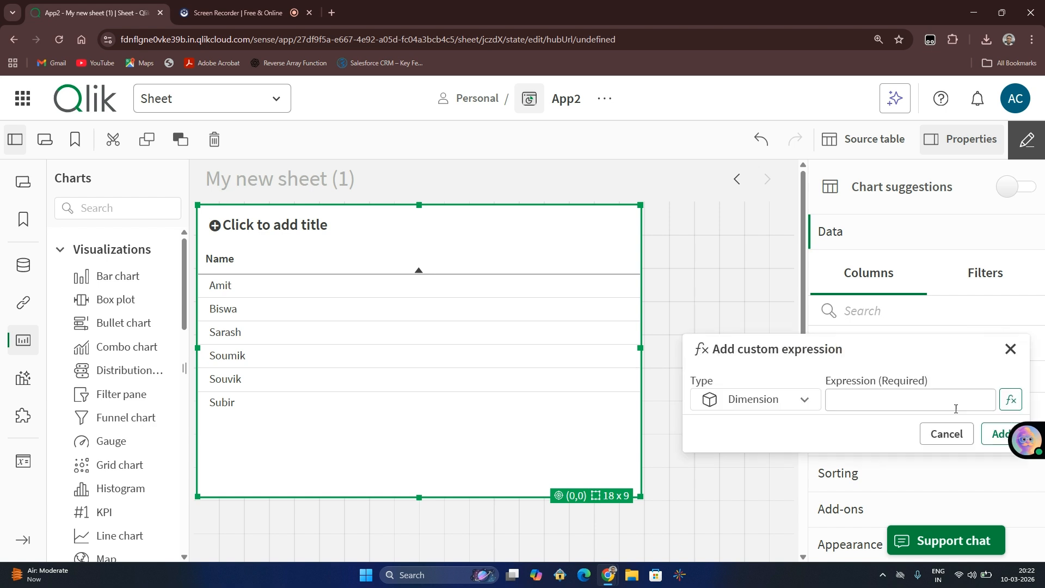
left_click(1011, 400)
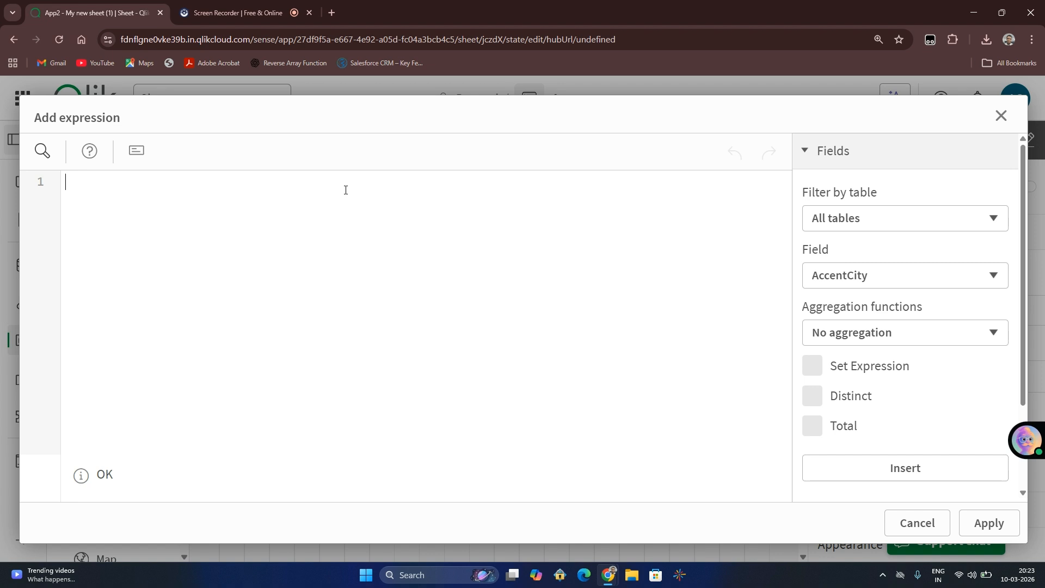
type("Concat()")
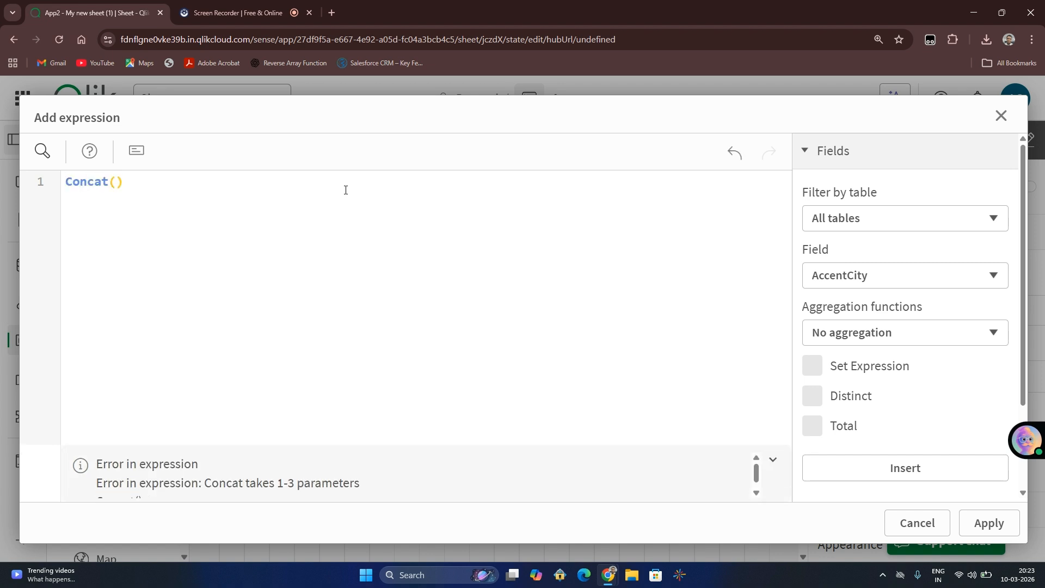
key("Left")
type("Name")
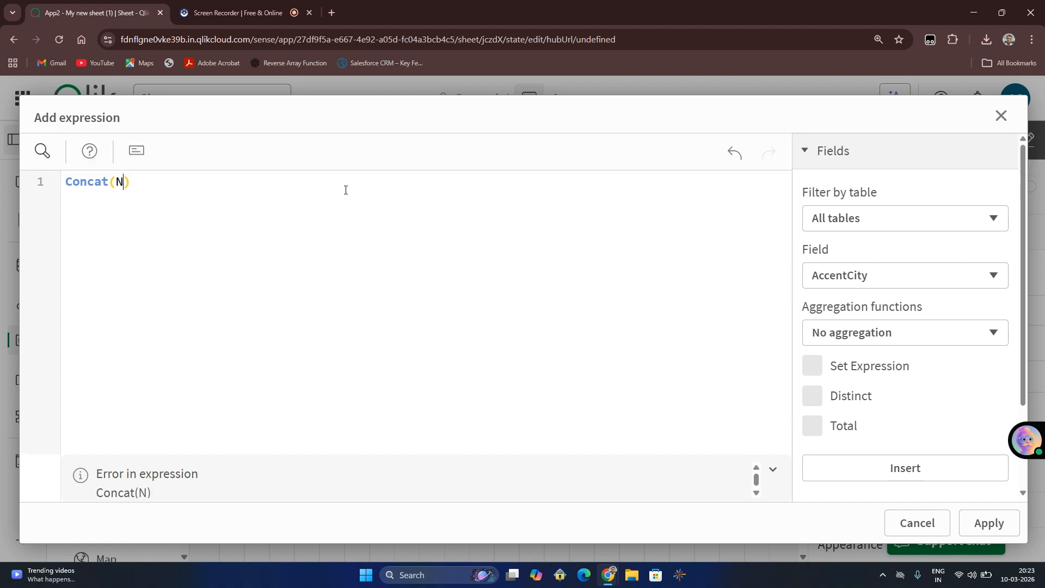
type("]")
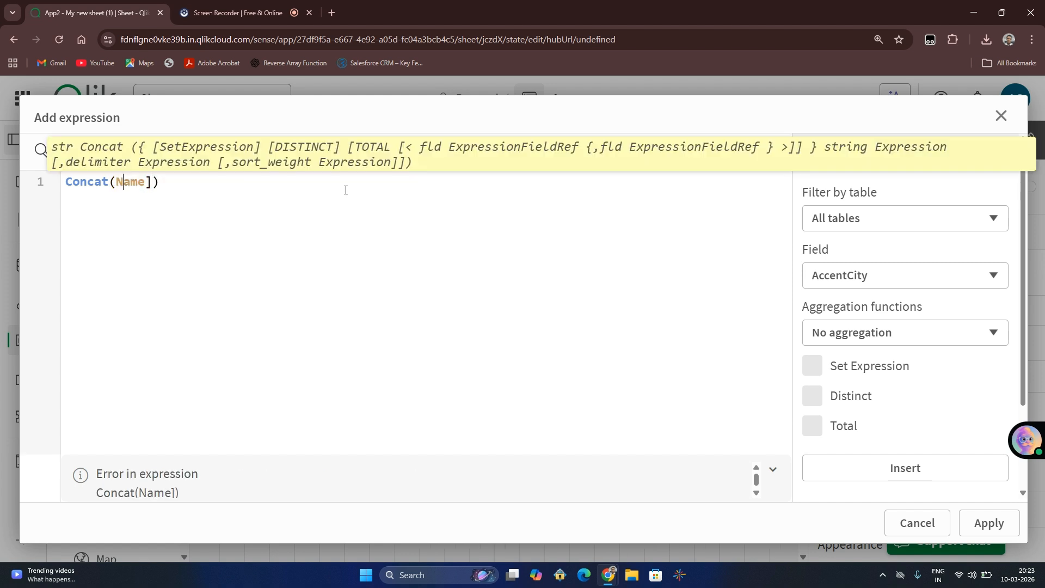
key("Right")
type("[")
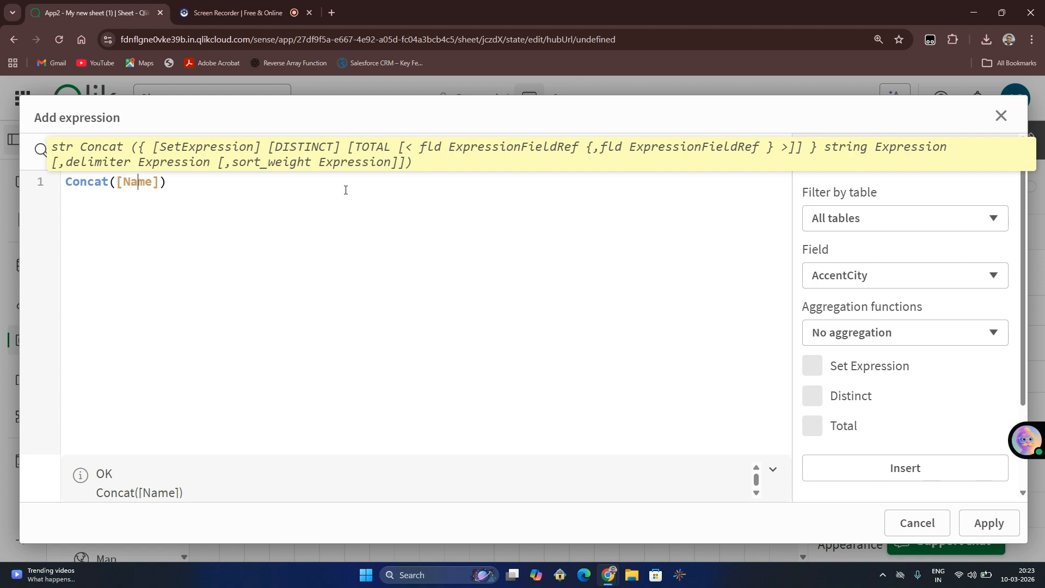
type(",")
key("BackSpace")
type(",',")
left_click(989, 523)
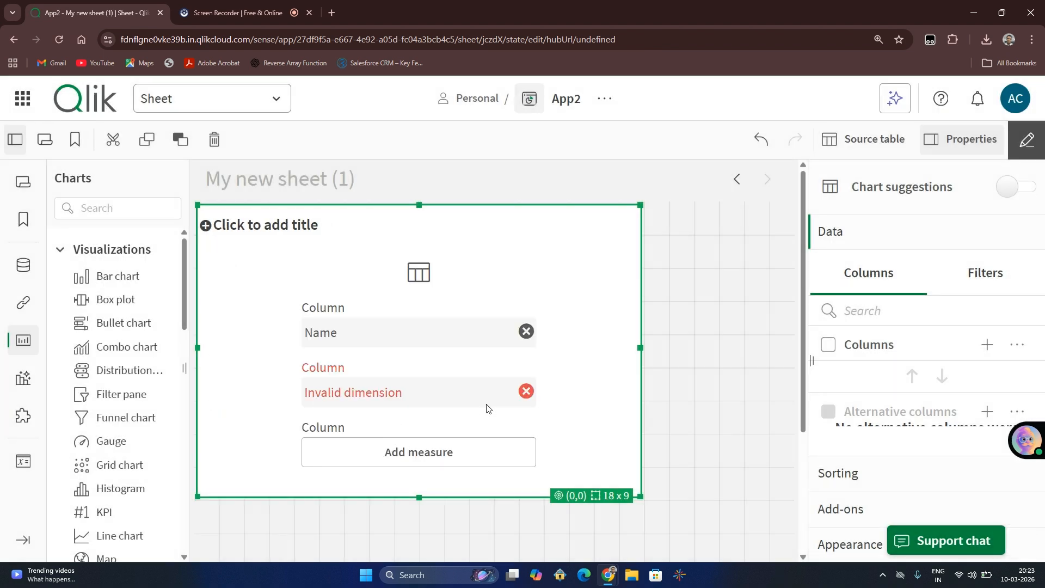
Add a measure column with the expression Concat([Name],',') to the straight table.
left_click(454, 461)
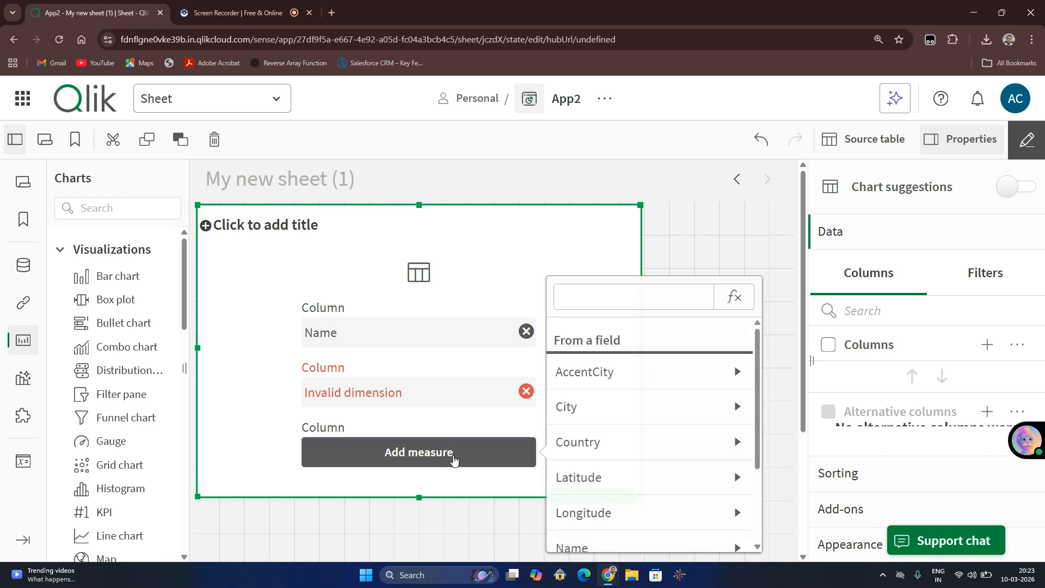
left_click(394, 409)
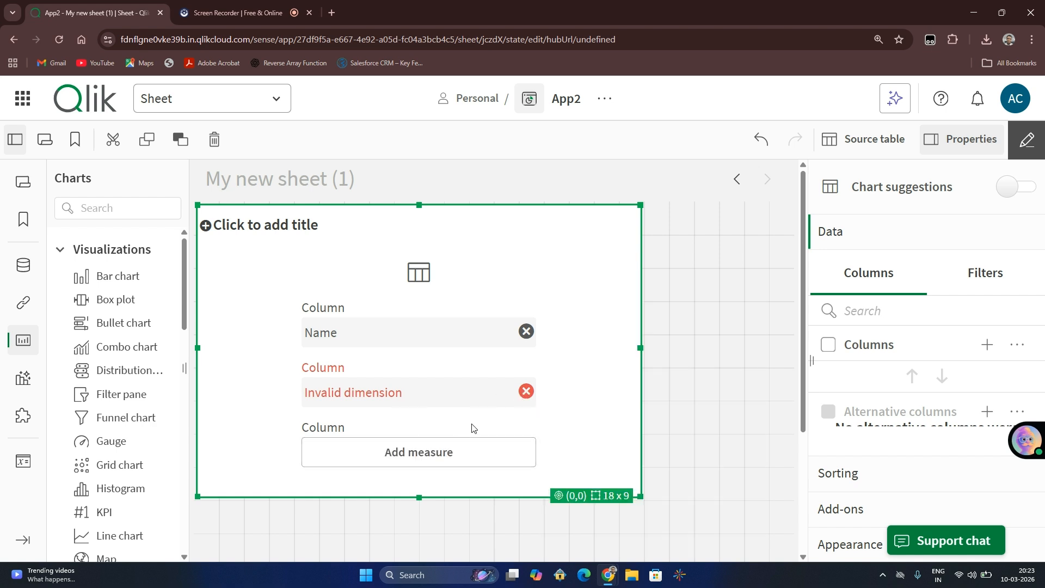
left_click(464, 456)
left_click(724, 309)
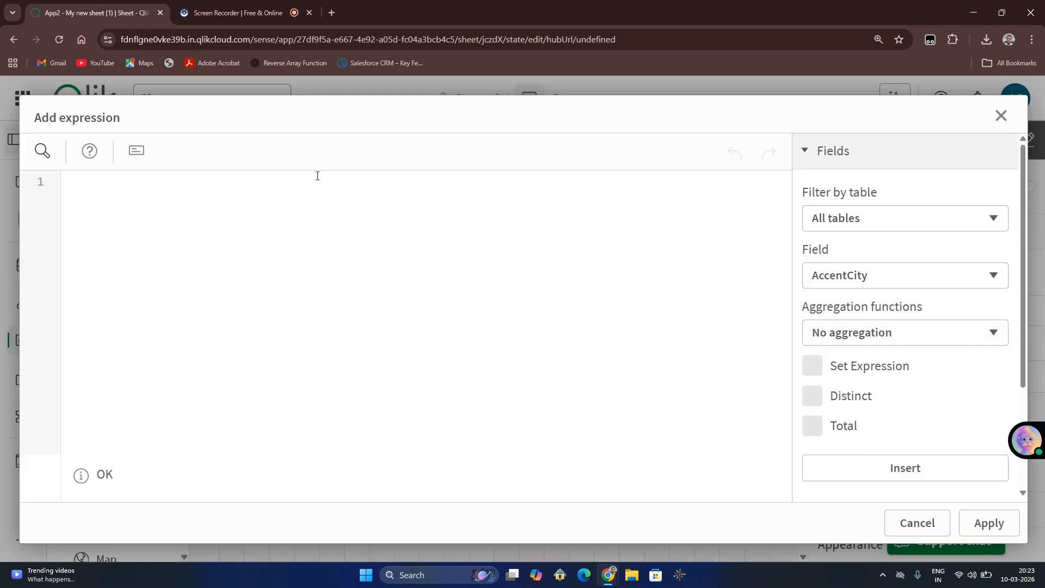
type("Concat")
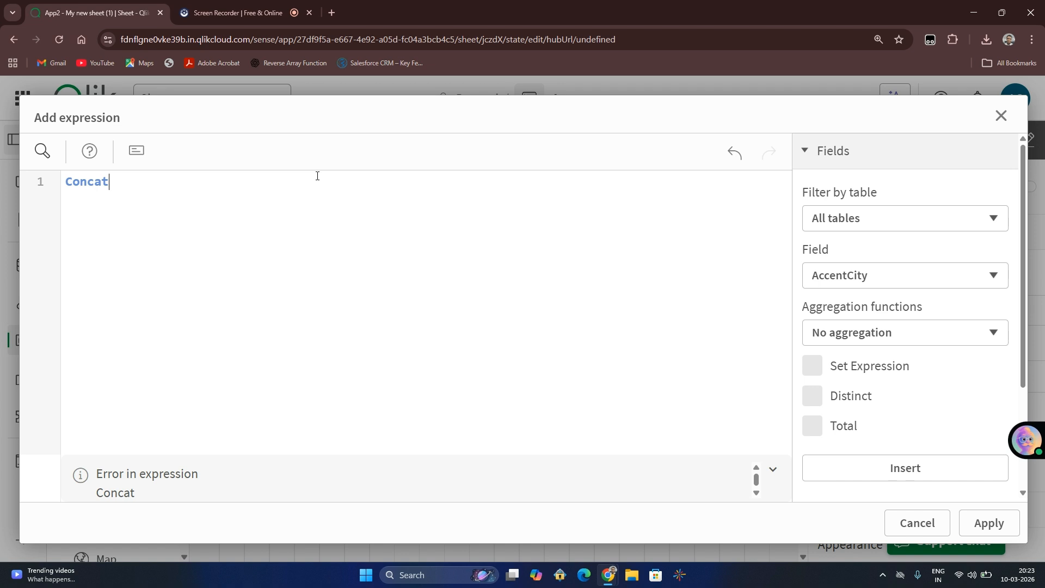
type("()[Nms")
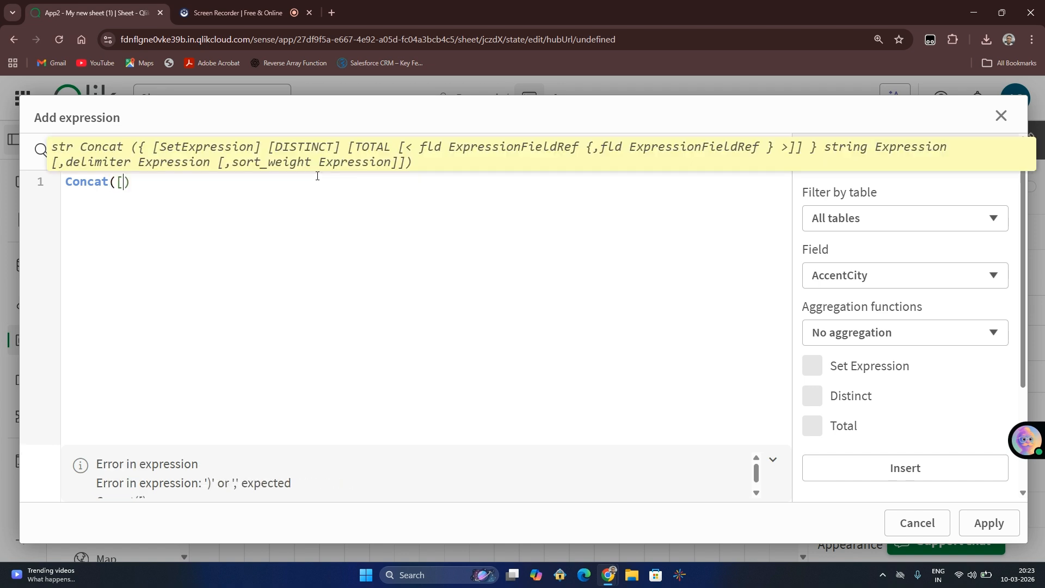
key("BackSpace")
key("BackSpace")
type("ame]")
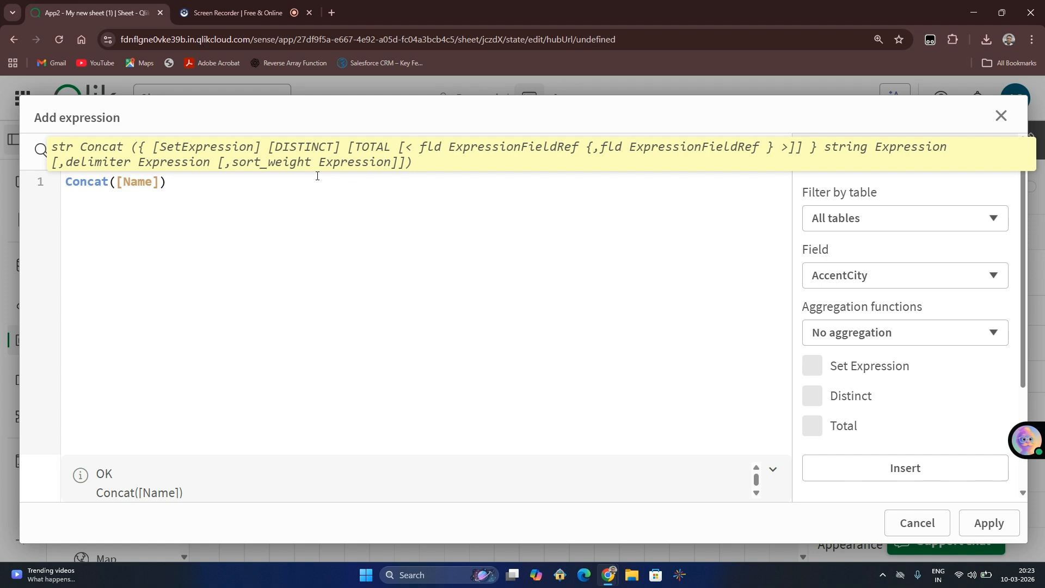
type(",',')")
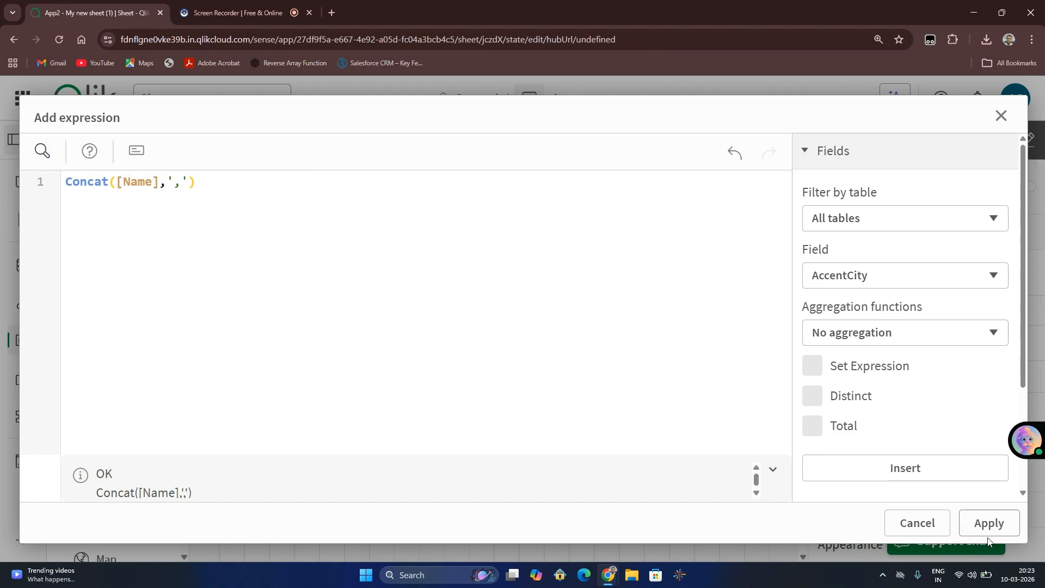
left_click(989, 524)
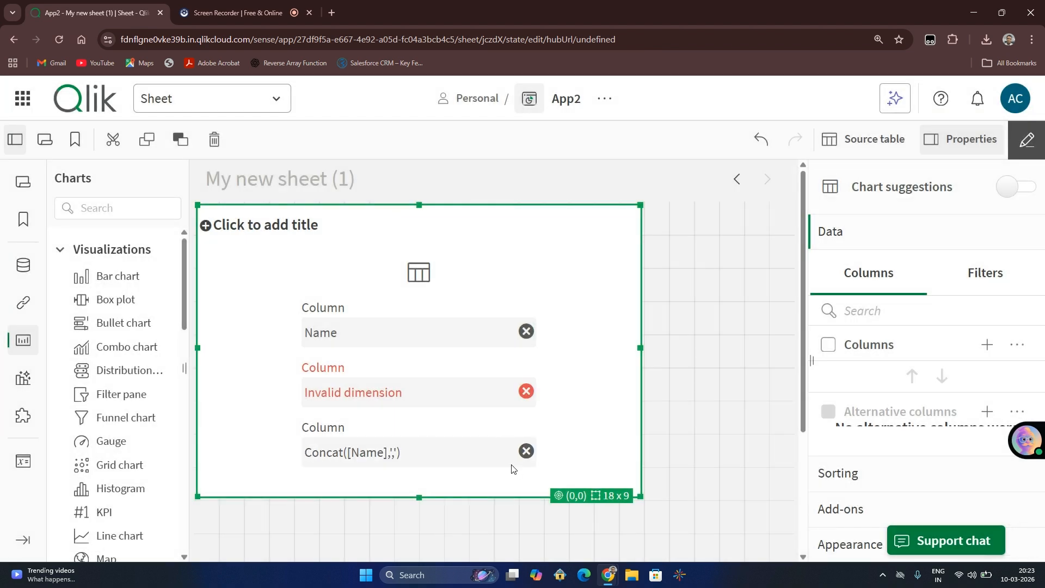
Remove the invalid dimension column from the table and widen the table to 21 x 9 grid cells.
left_click(525, 392)
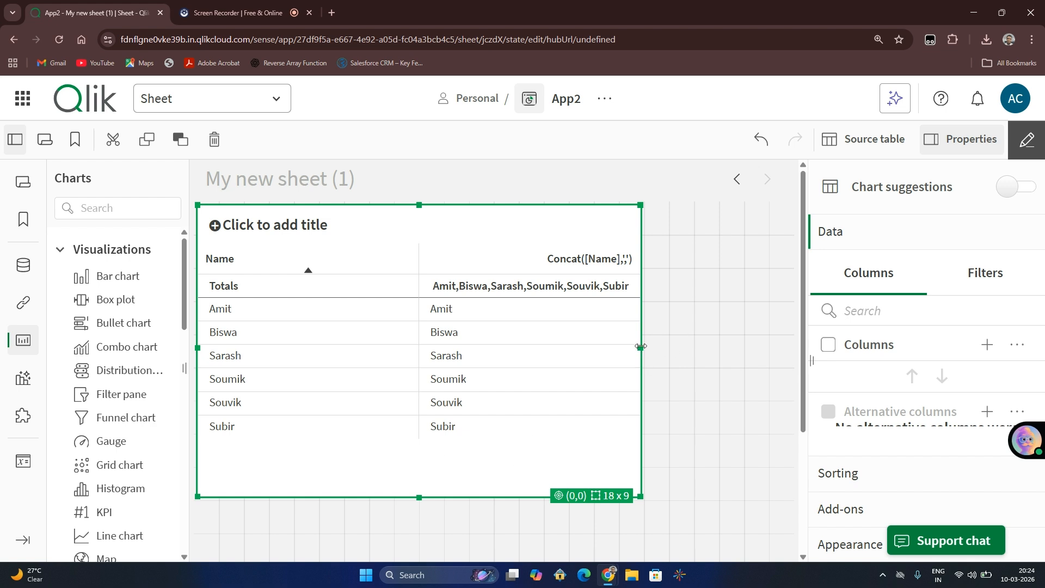
left_click_drag(642, 347, 716, 348)
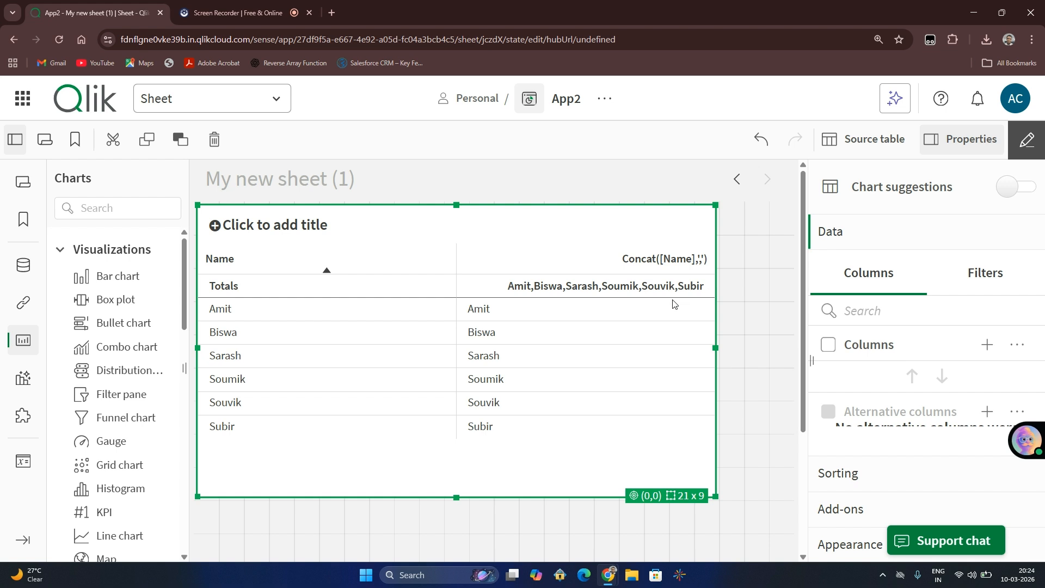
Delete the straight table from the sheet.
key("Delete")
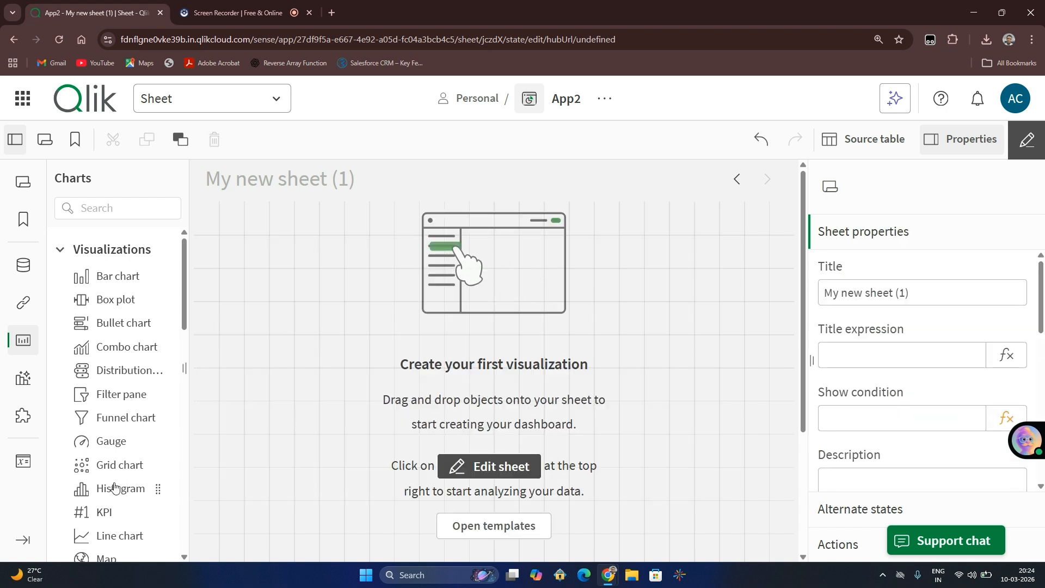
Place a Text & image object on the empty sheet.
scroll(114, 486, "down", 5)
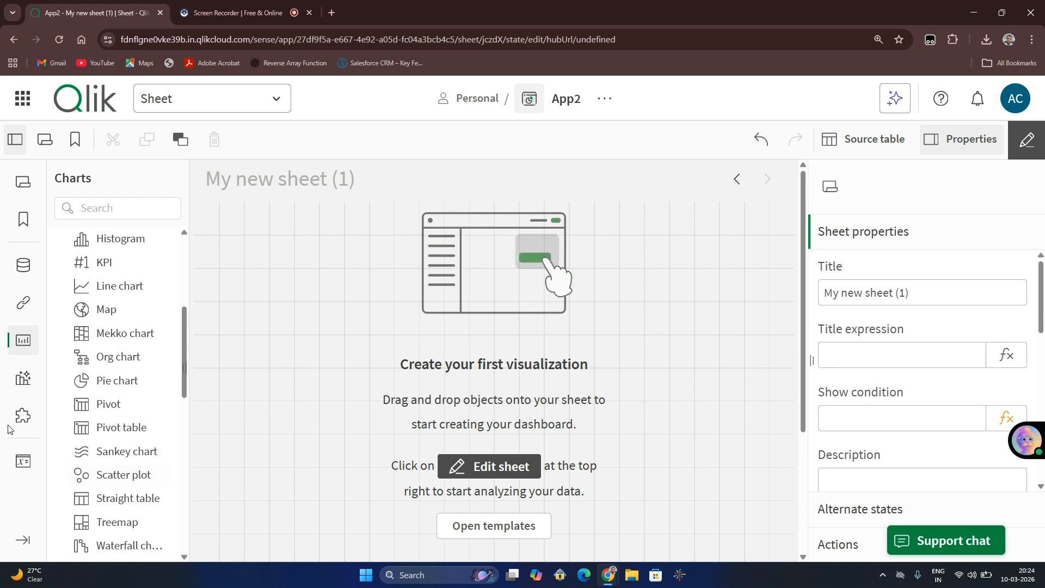
scroll(121, 484, "down", 5)
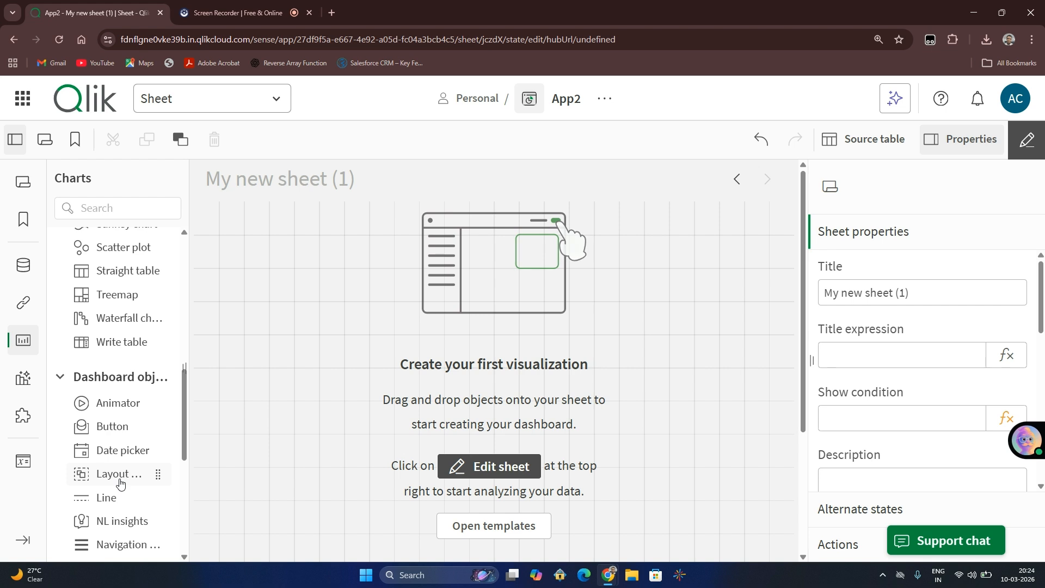
scroll(120, 483, "down", 5)
scroll(121, 483, "up", 5)
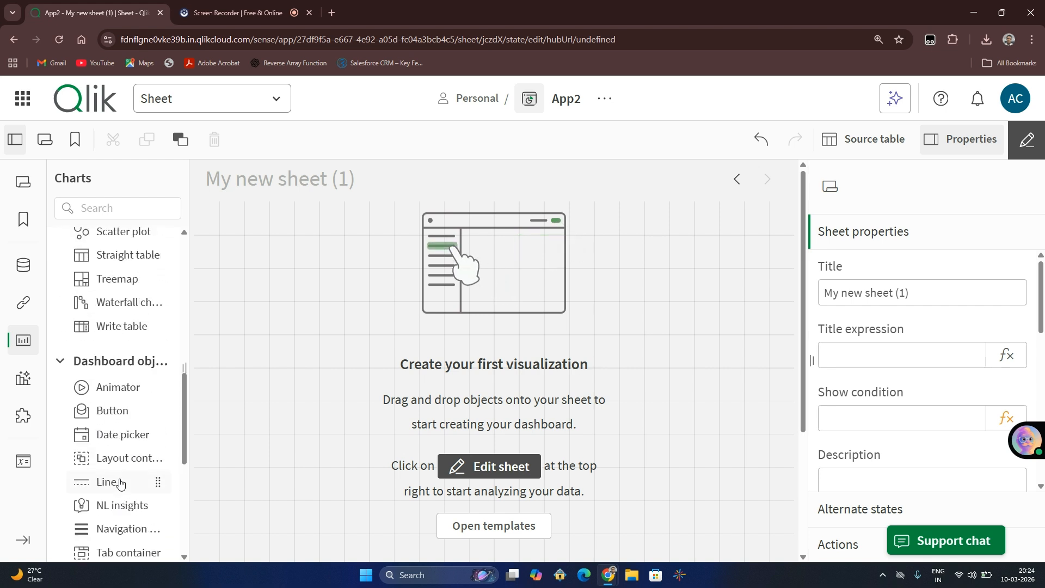
scroll(121, 484, "down", 2)
scroll(121, 484, "down", 3)
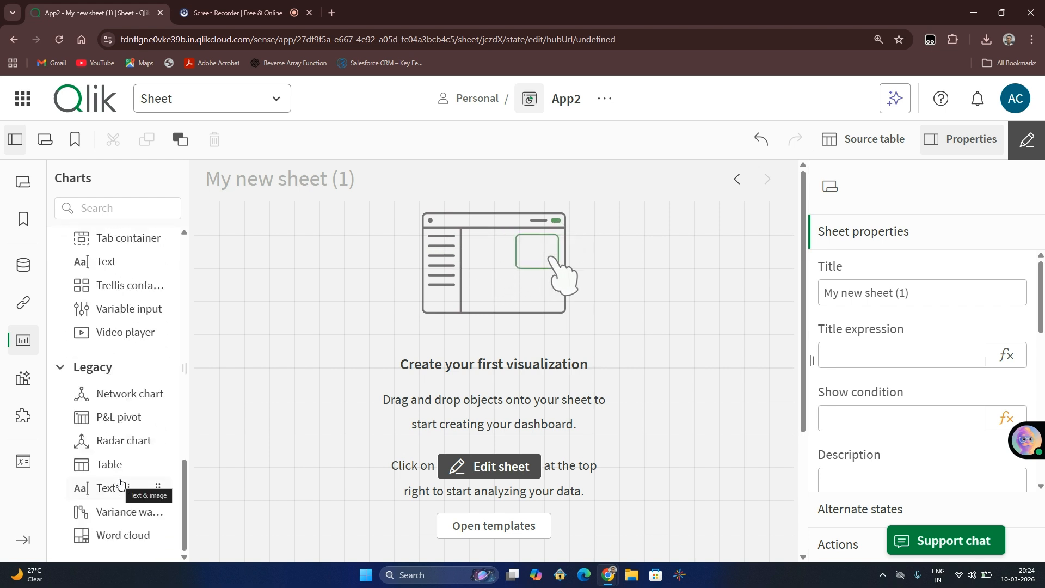
left_click_drag(108, 488, 354, 279)
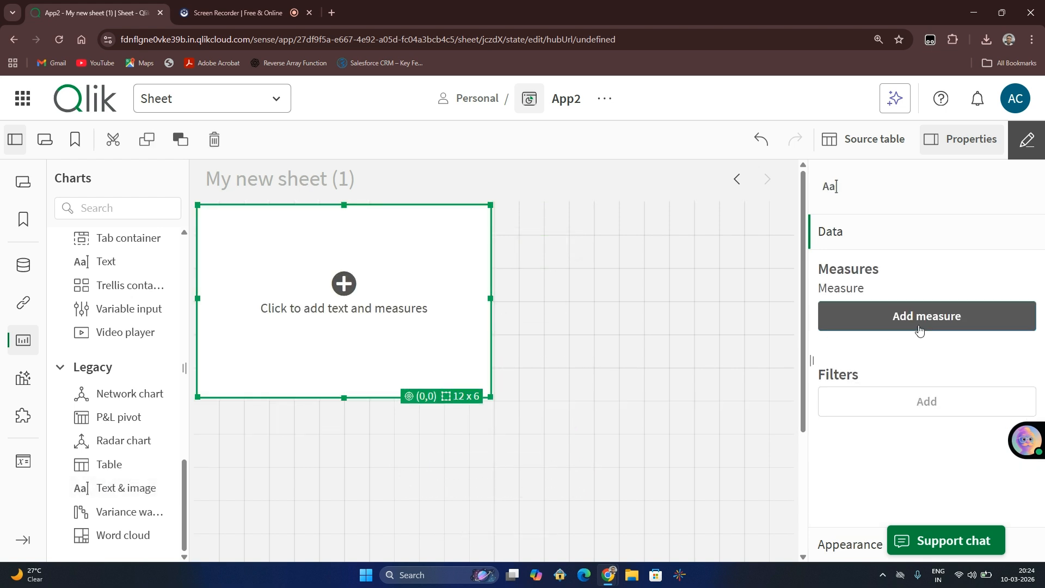
Add a measure with the expression Concat([Name],',') to the Text & image object.
left_click(919, 329)
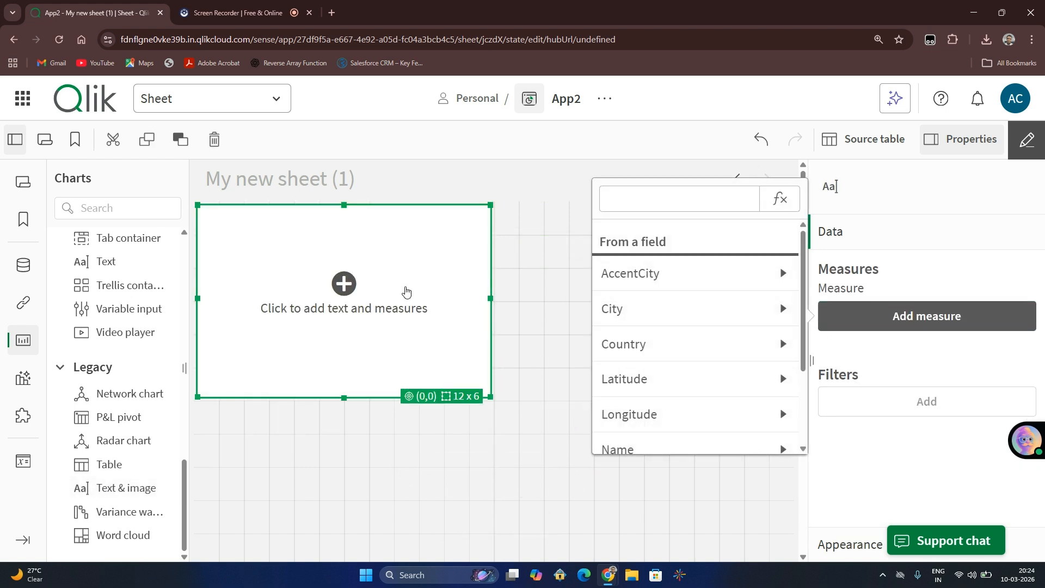
left_click(779, 198)
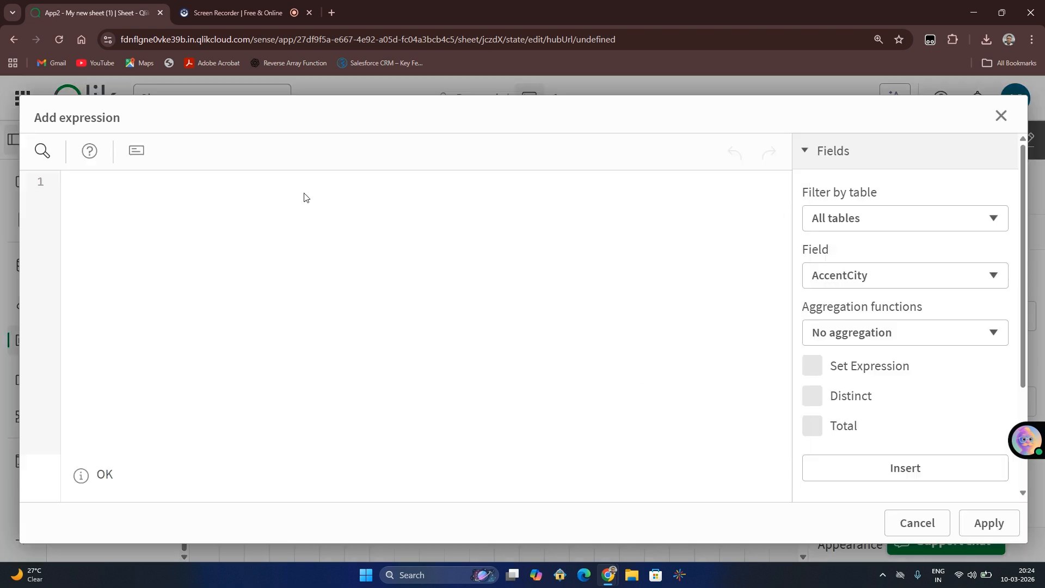
type("Concat()")
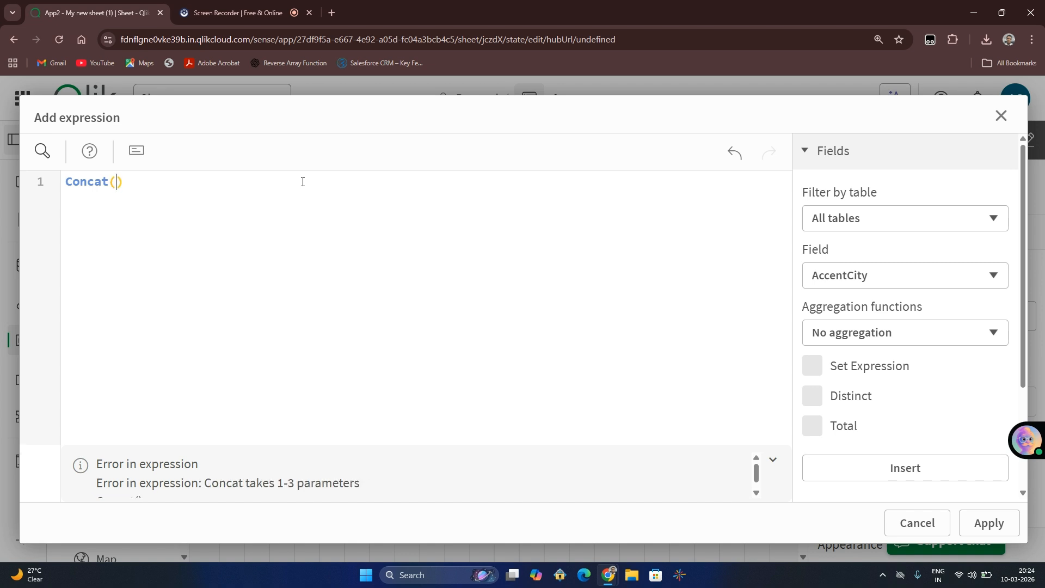
type("[Name")
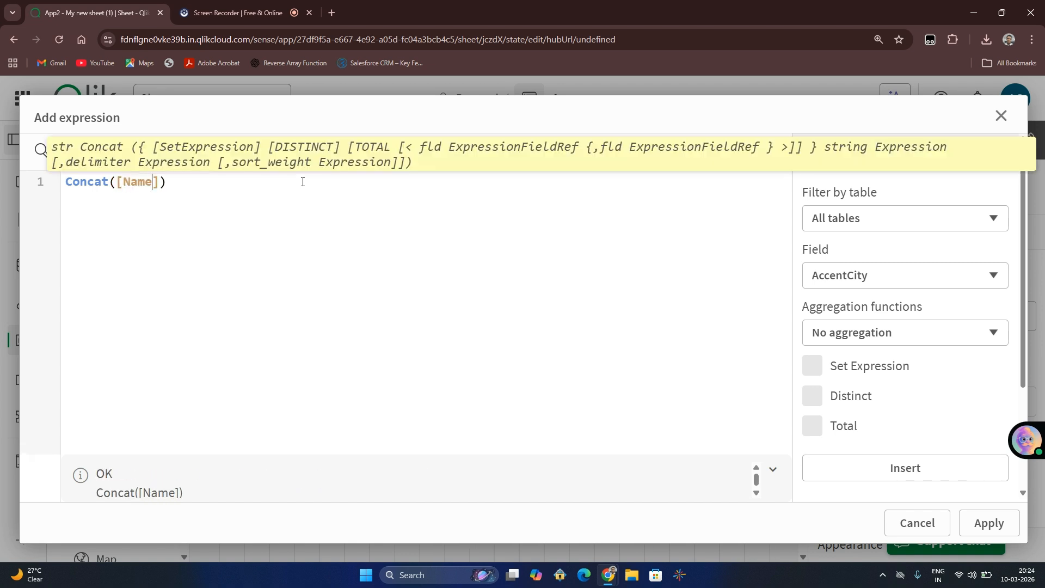
type(",''")
key("Left")
type(",")
left_click(1004, 524)
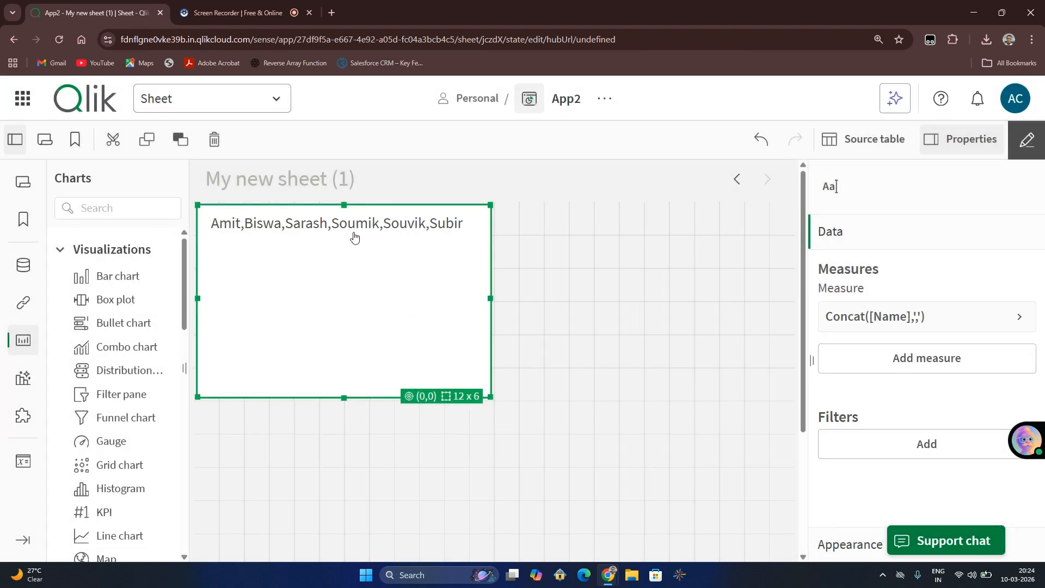
Delete the Text & image object from the sheet.
key("Delete")
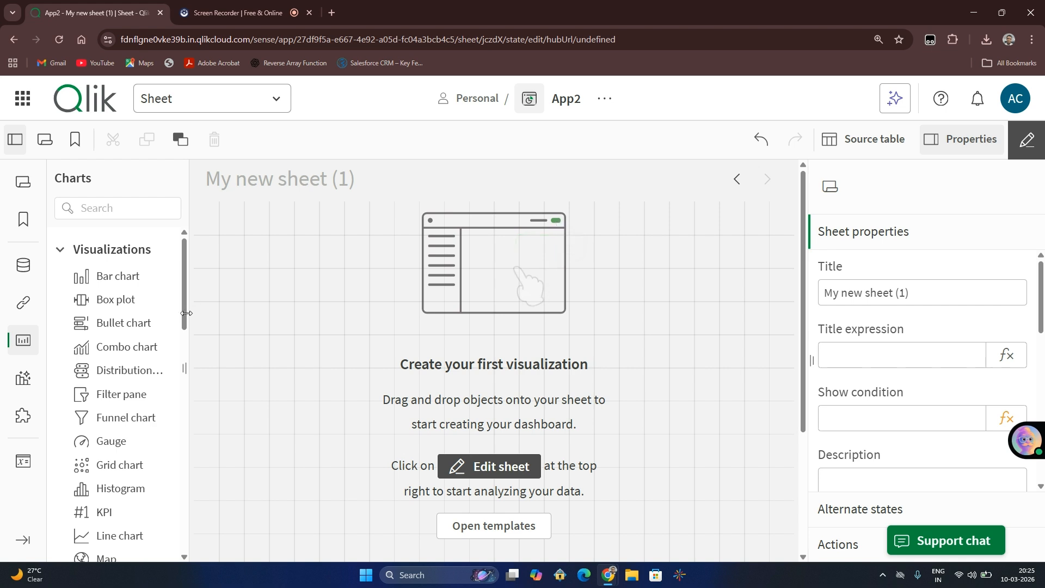
Place a new straight table on the empty sheet.
left_click_drag(185, 314, 185, 427)
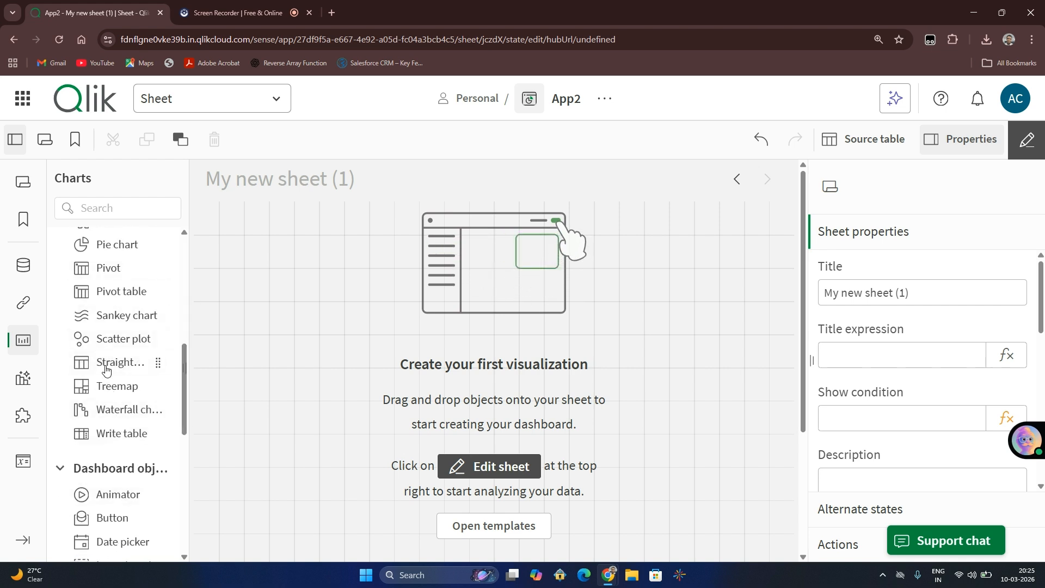
left_click_drag(125, 362, 352, 346)
left_click(347, 341)
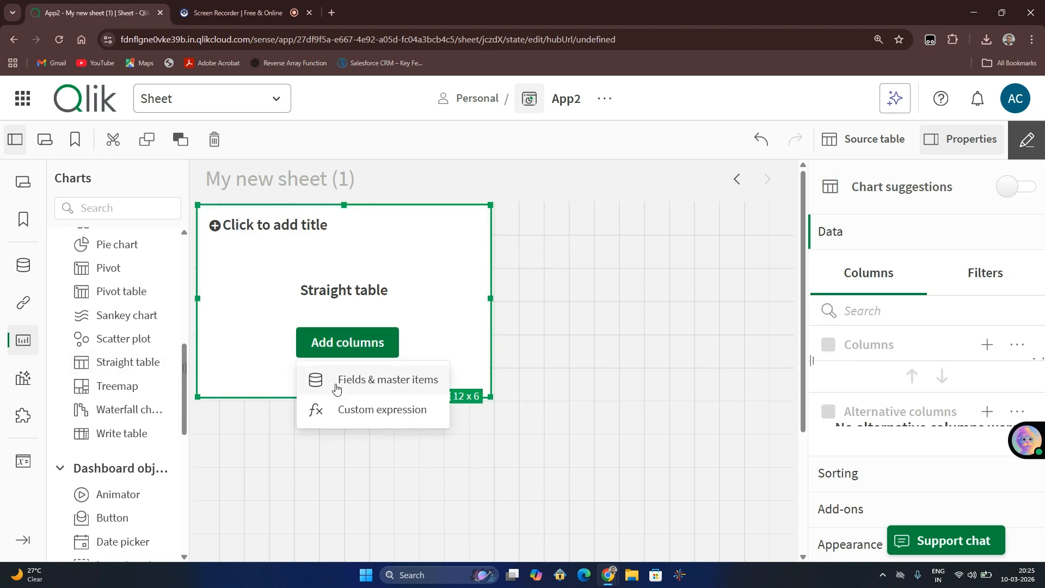
left_click(370, 410)
left_click(625, 348)
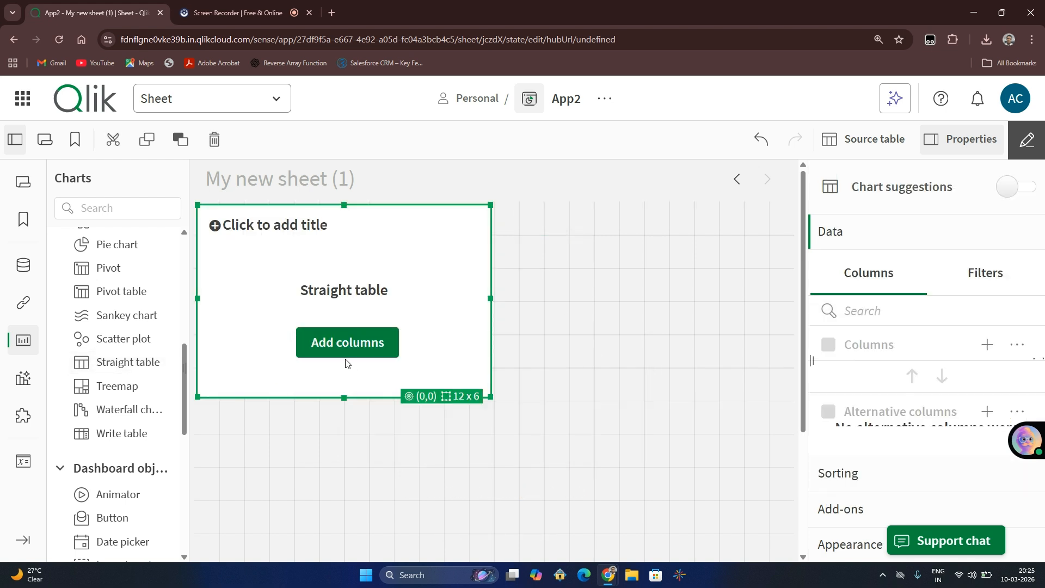
Add the Name and Surname fields as columns to the straight table and resize it to 18 x 7 grid cells.
left_click(345, 343)
left_click(349, 378)
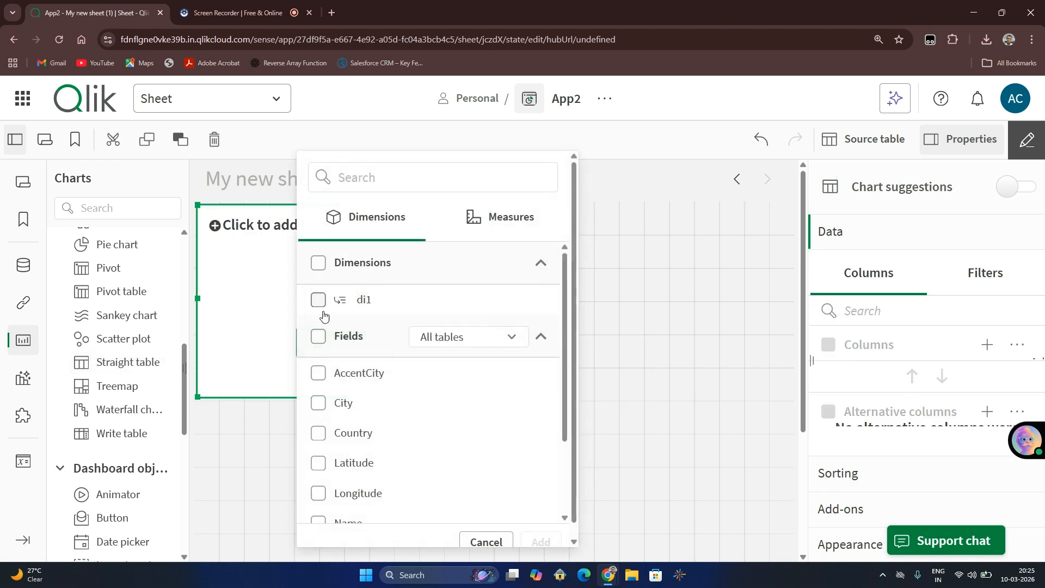
left_click(378, 173)
type("name")
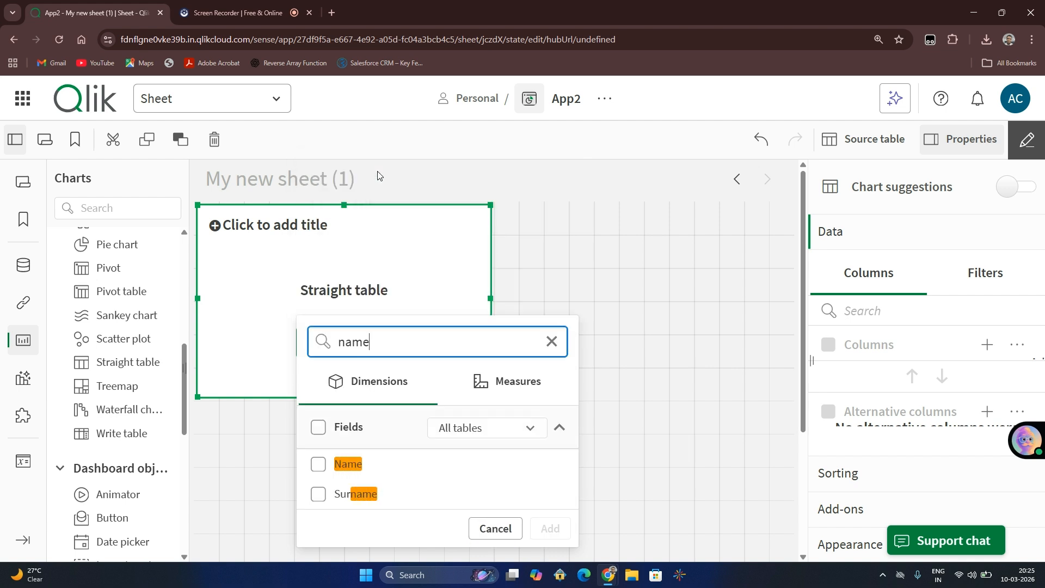
left_click(327, 467)
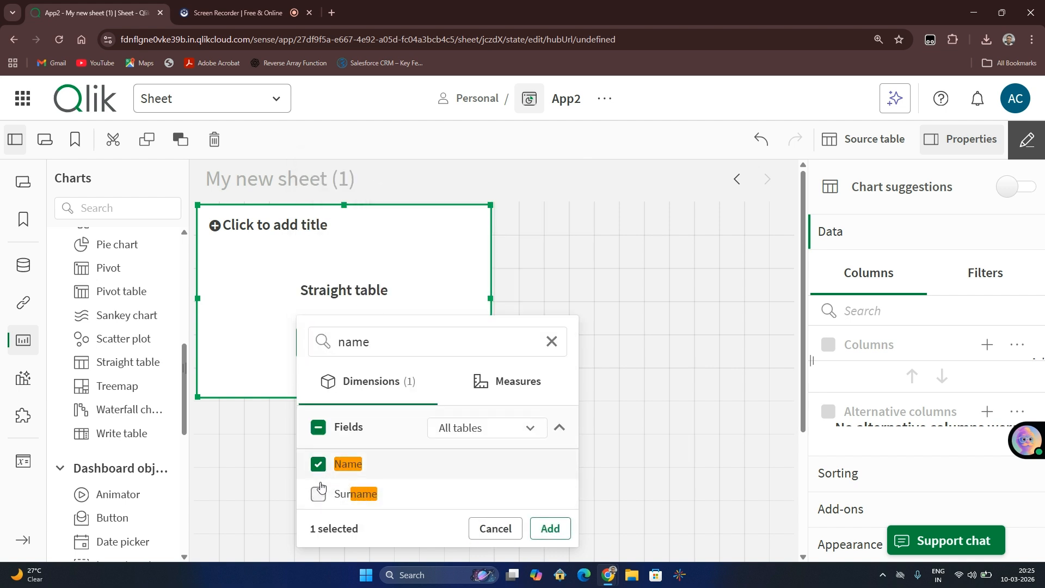
left_click(347, 498)
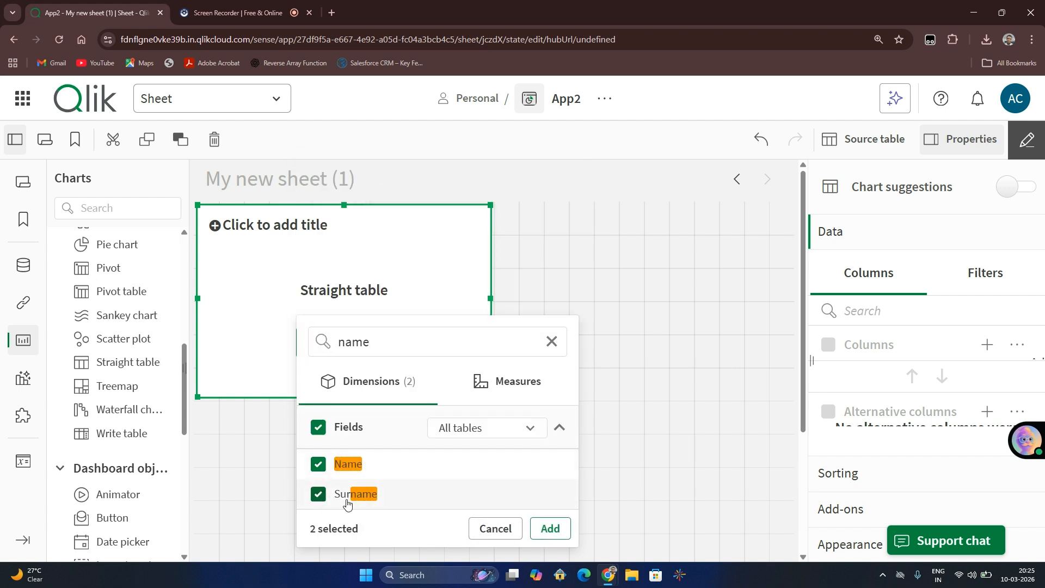
left_click(539, 530)
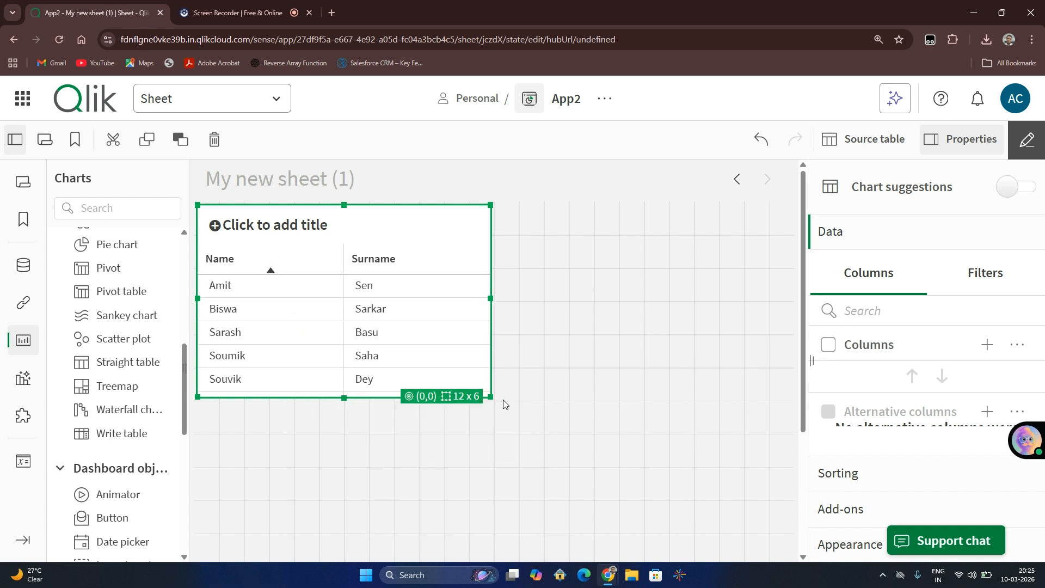
left_click_drag(491, 397, 692, 530)
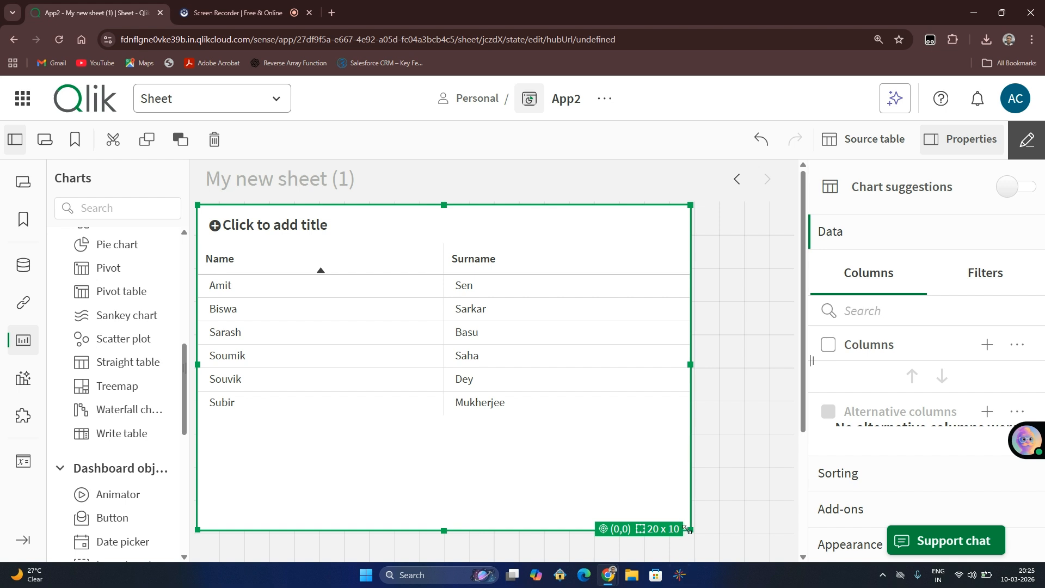
left_click_drag(687, 529, 644, 427)
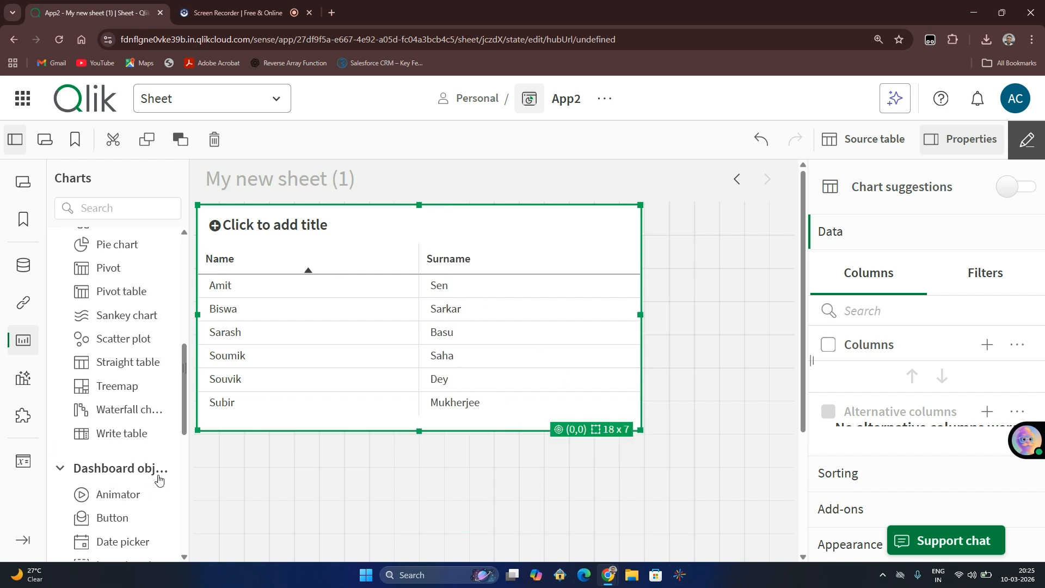
Place a Text object from the dashboard objects on the sheet below the straight table.
scroll(147, 452, "down", 2)
scroll(155, 444, "up", 2)
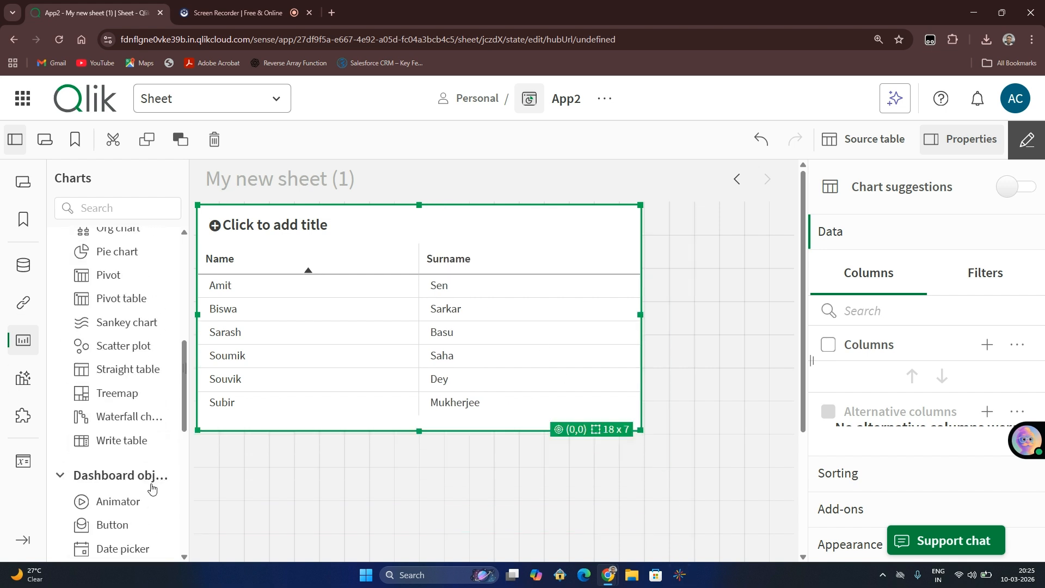
scroll(174, 436, "down", 1)
scroll(179, 434, "down", 2)
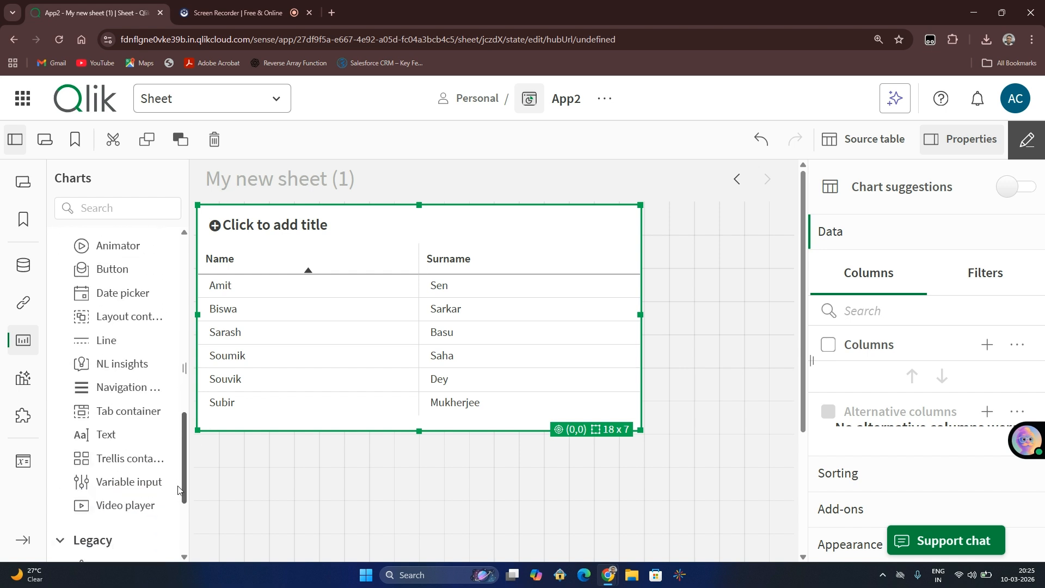
left_click_drag(106, 418, 303, 478)
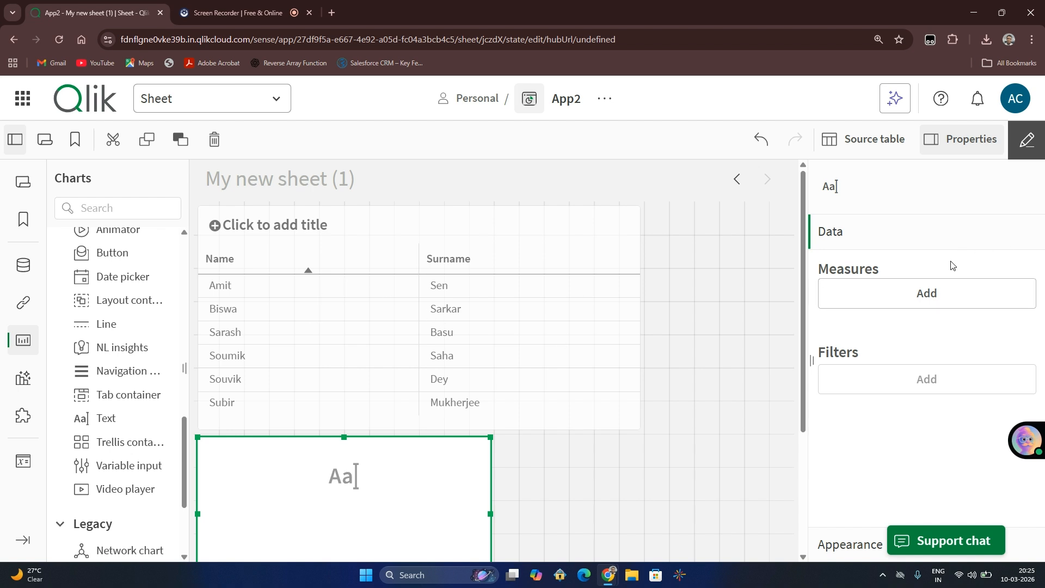
Add a measure with the expression Concat(Name&' '&Surname) to the text object below the table.
left_click(932, 296)
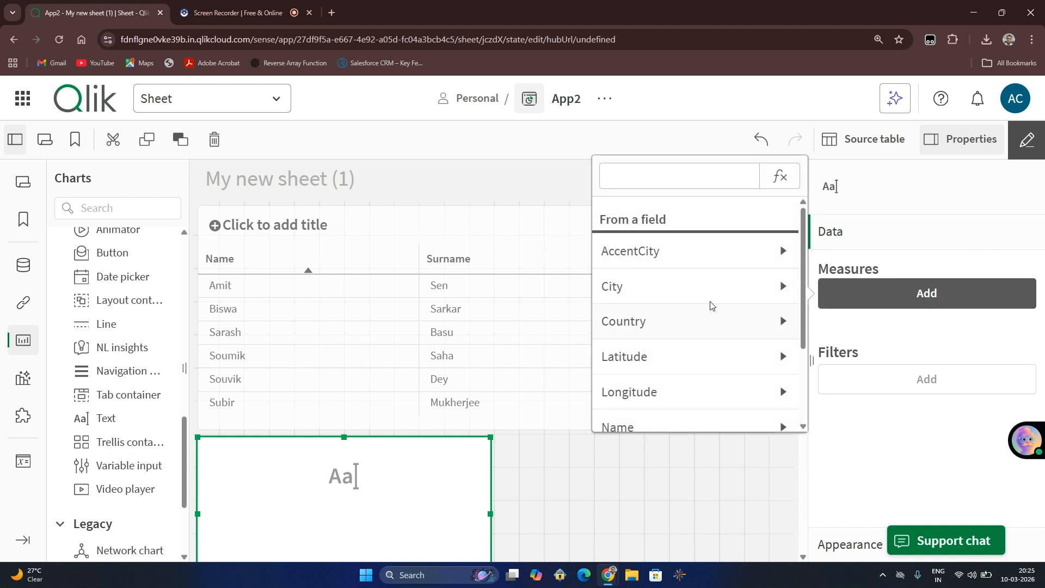
left_click(790, 176)
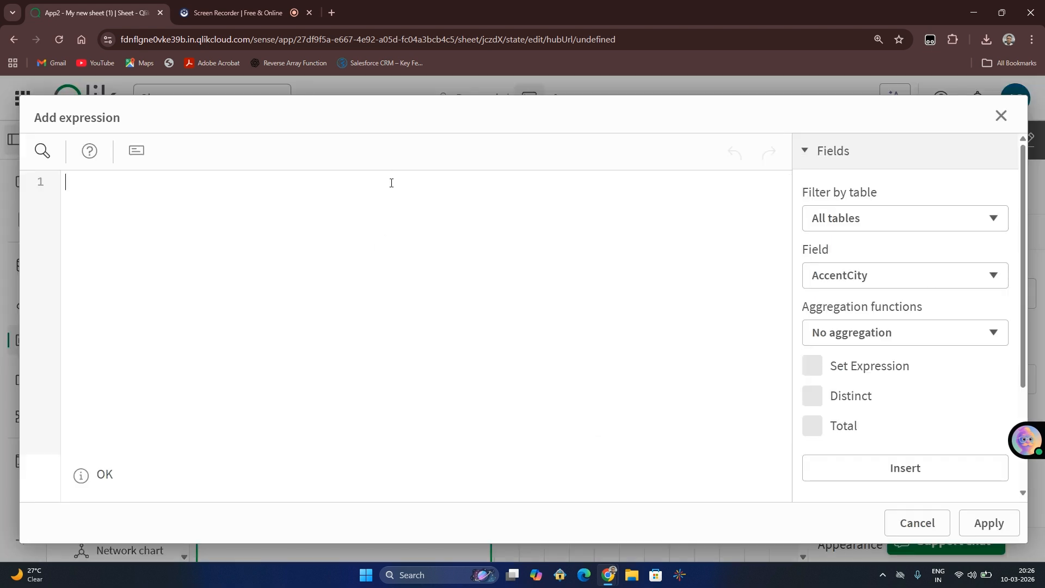
type("Name")
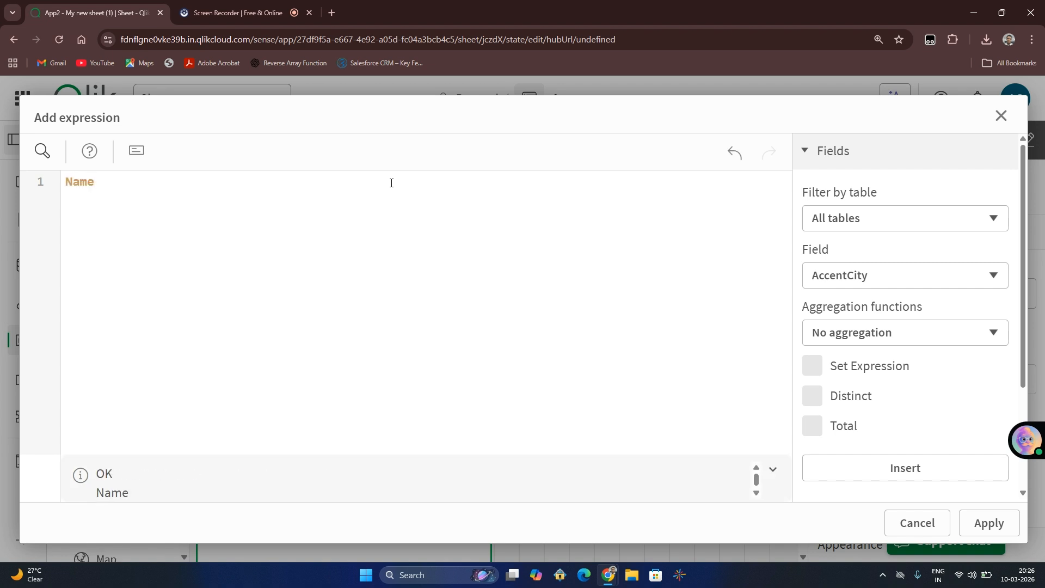
type("&")
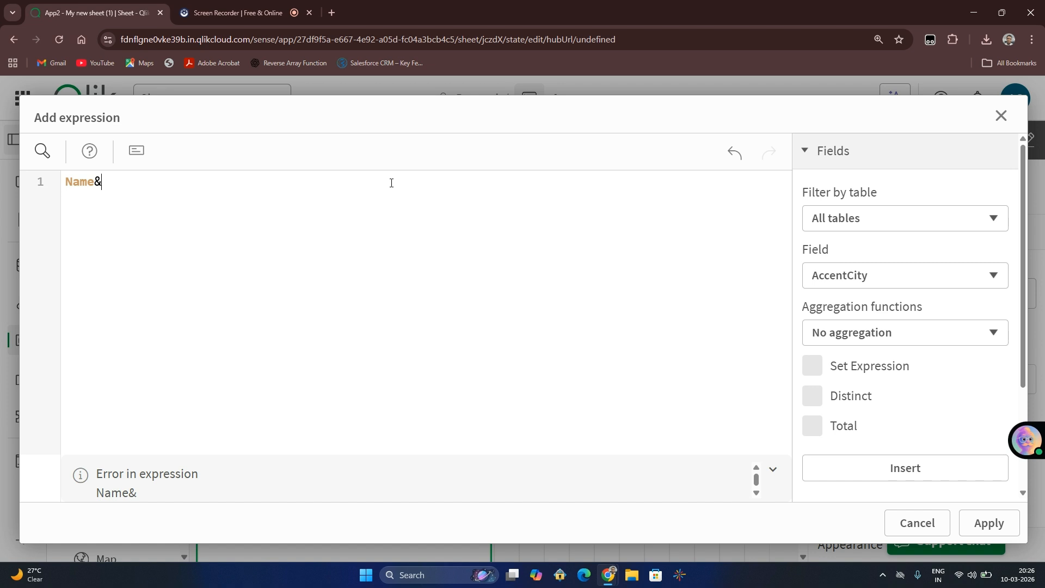
type("' '")
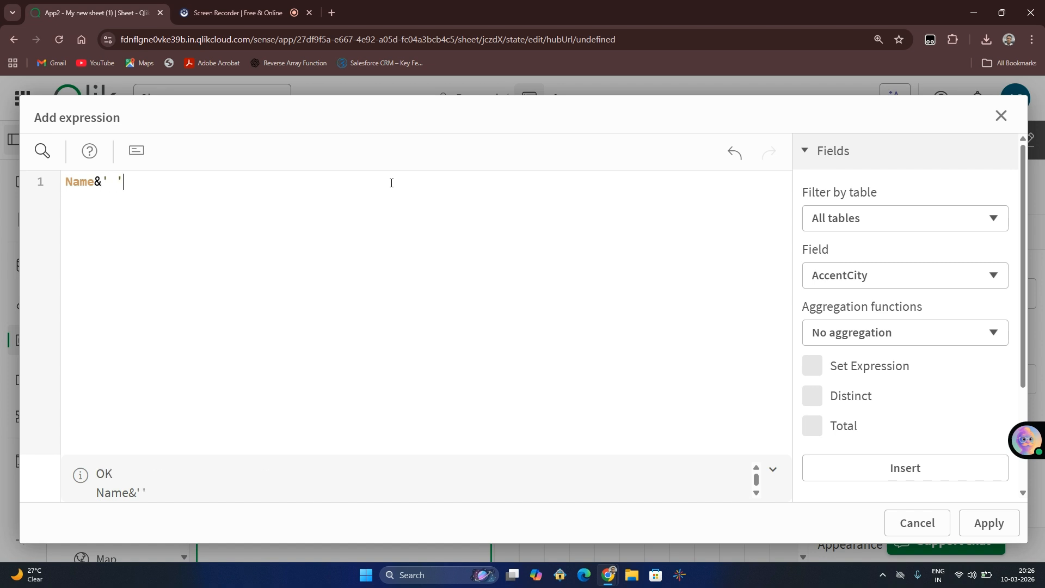
type("&")
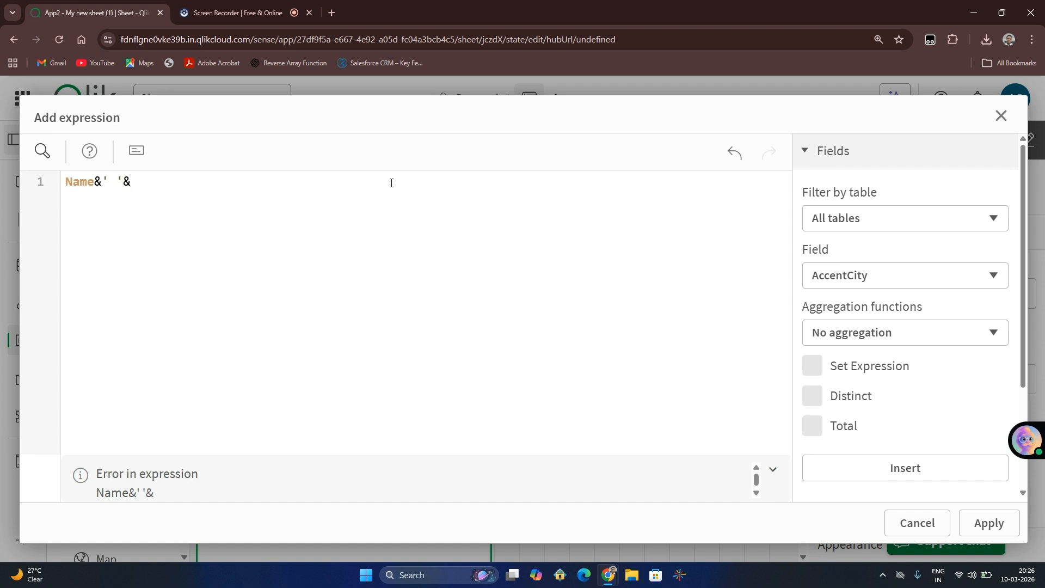
type("Surname")
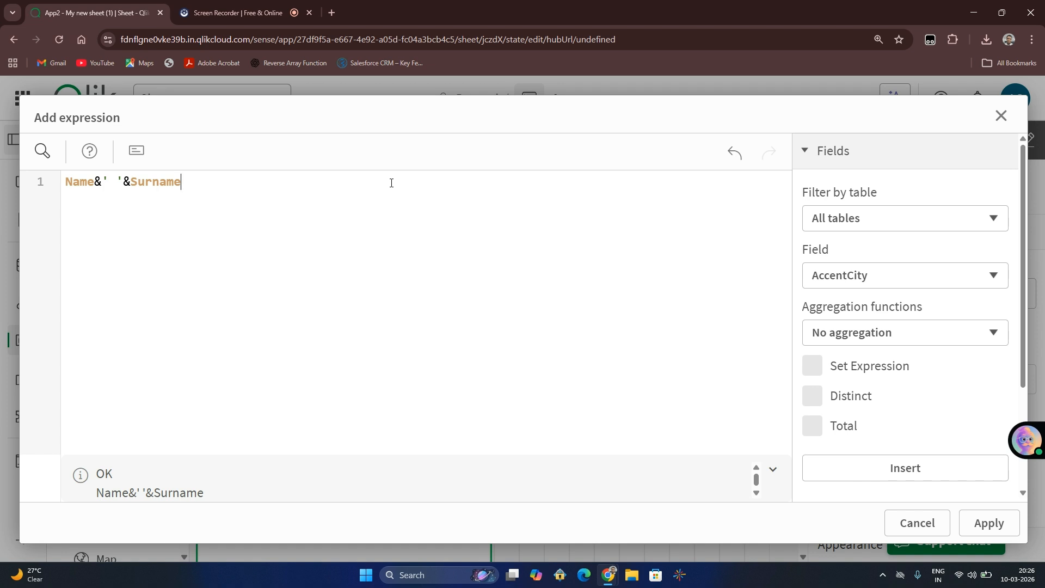
type(")")
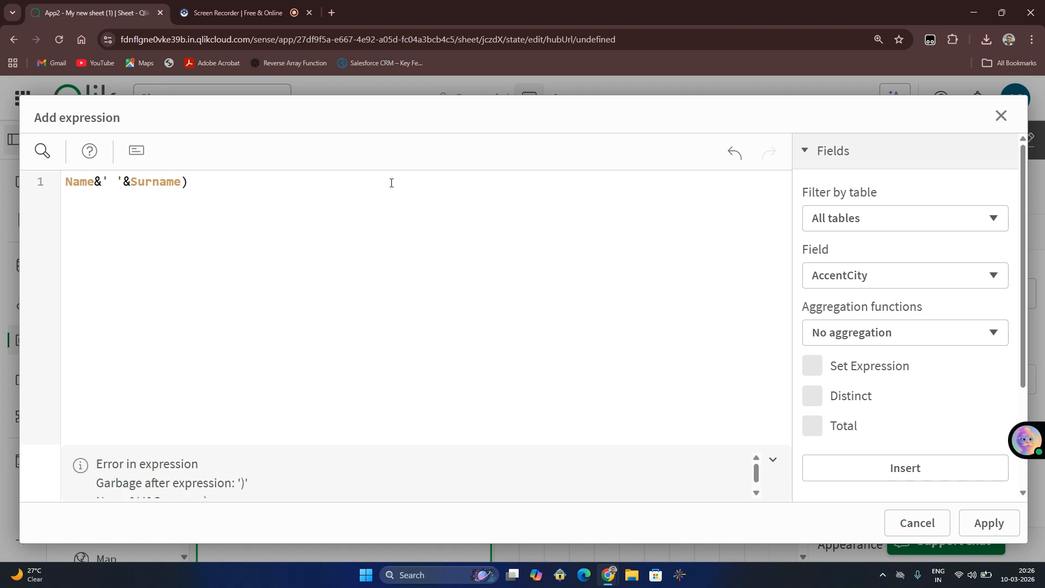
key("Home")
type("(")
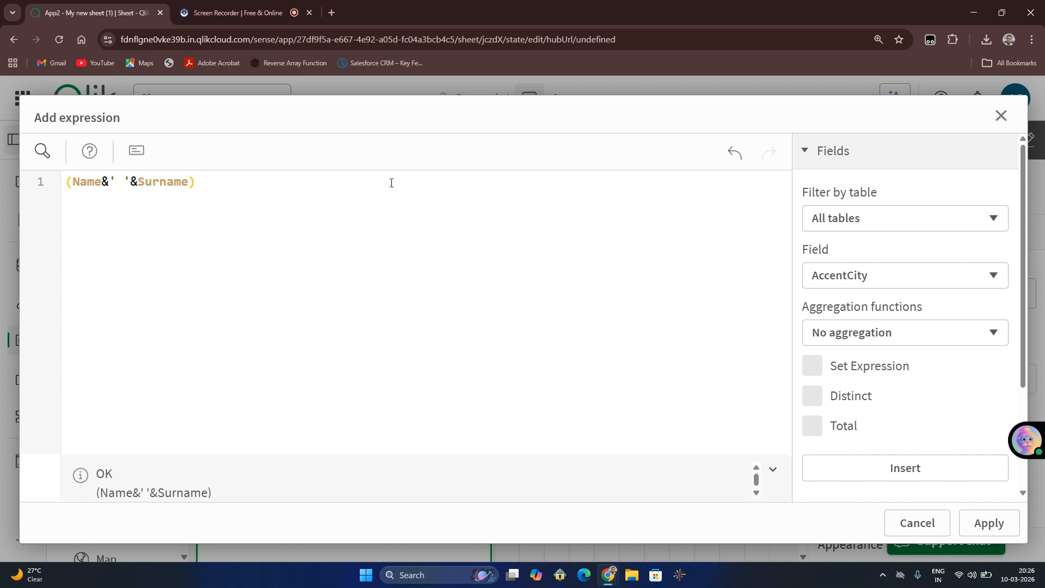
type("Concat")
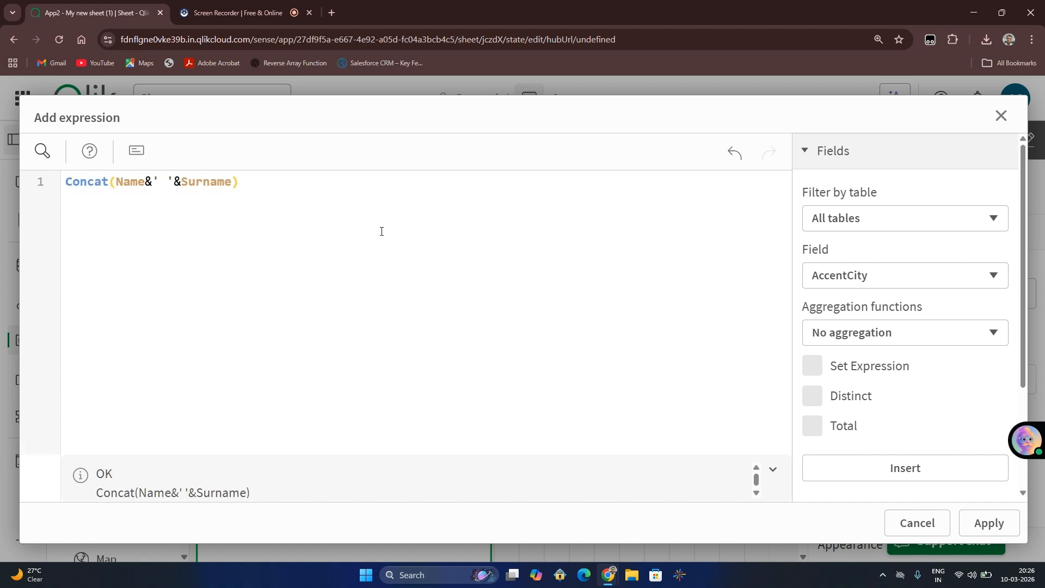
left_click(989, 524)
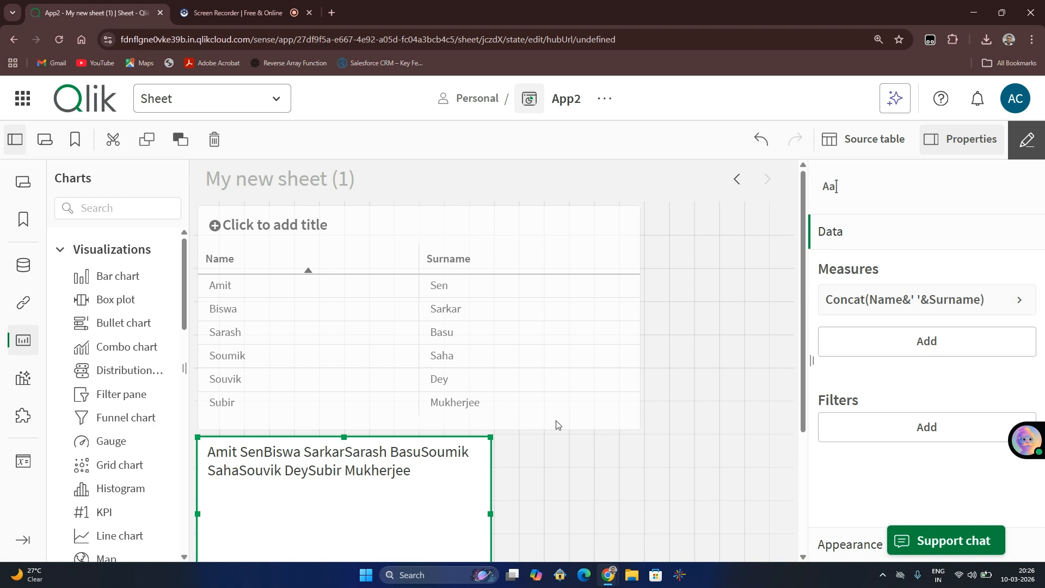
Add a comma delimiter to the text object's measure, making the expression Concat(Name&' '&Surname,',').
left_click(966, 300)
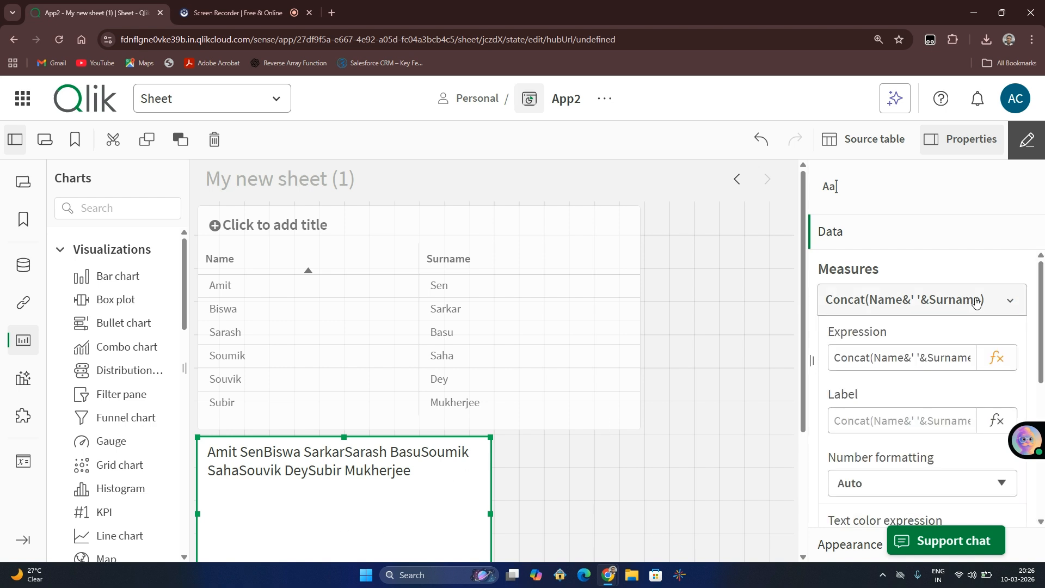
left_click(999, 359)
left_click(231, 181)
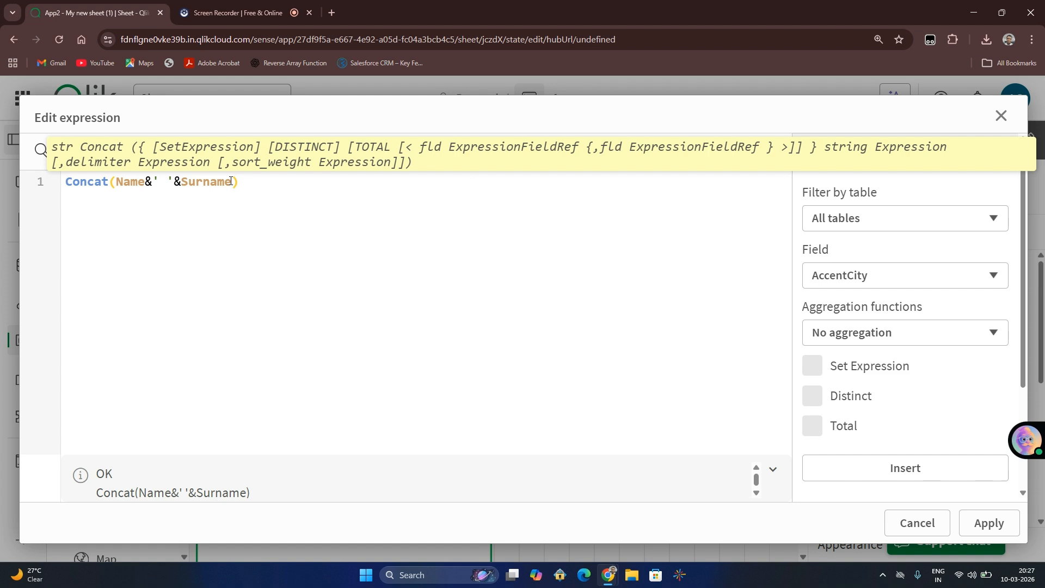
type(",")
type("''")
type(",")
left_click(989, 523)
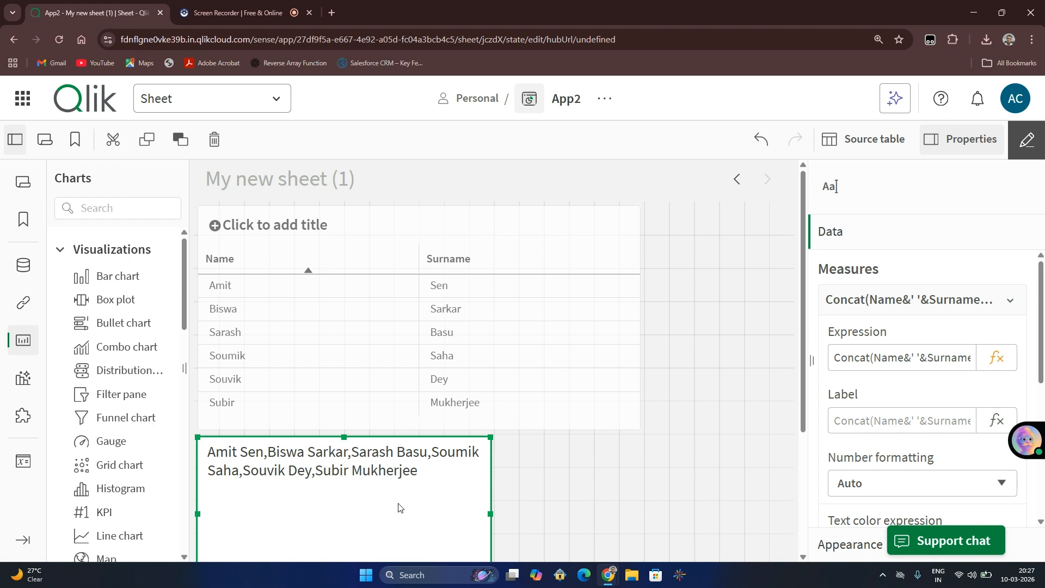
Delete the text object below the straight table and select the table.
key("Delete")
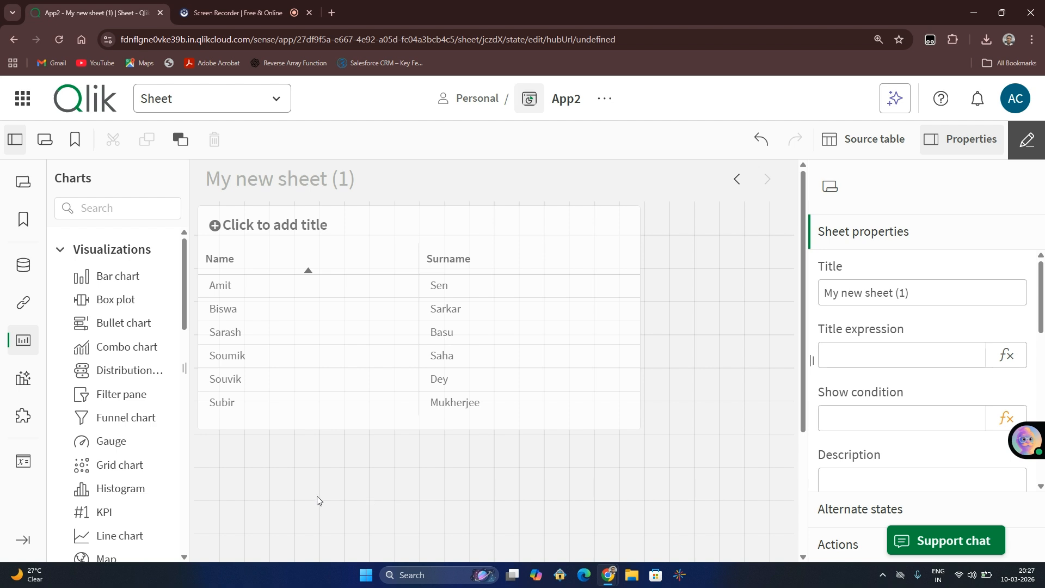
left_click(608, 307)
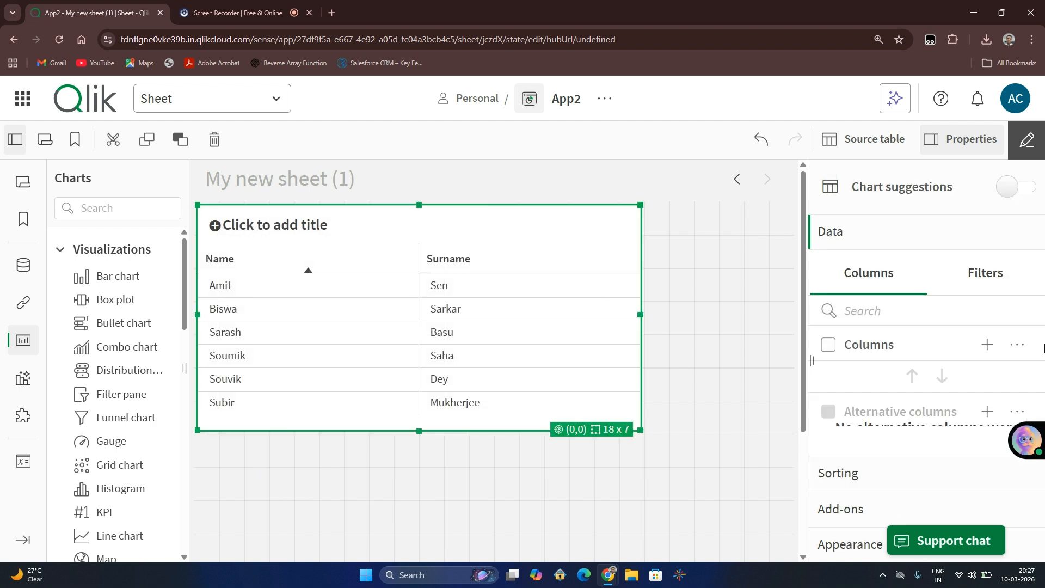
left_click(998, 283)
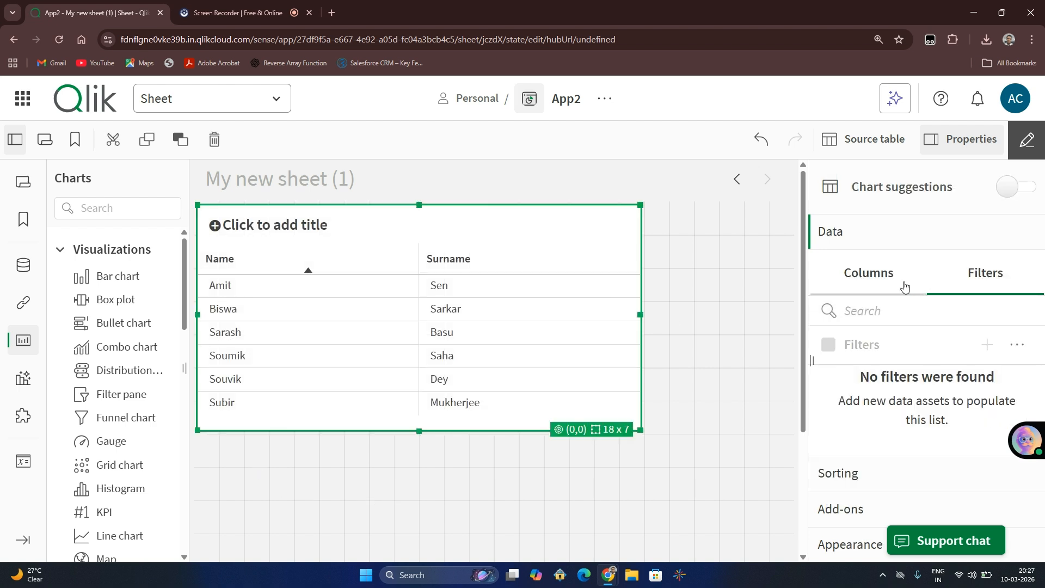
left_click(904, 285)
left_click(988, 345)
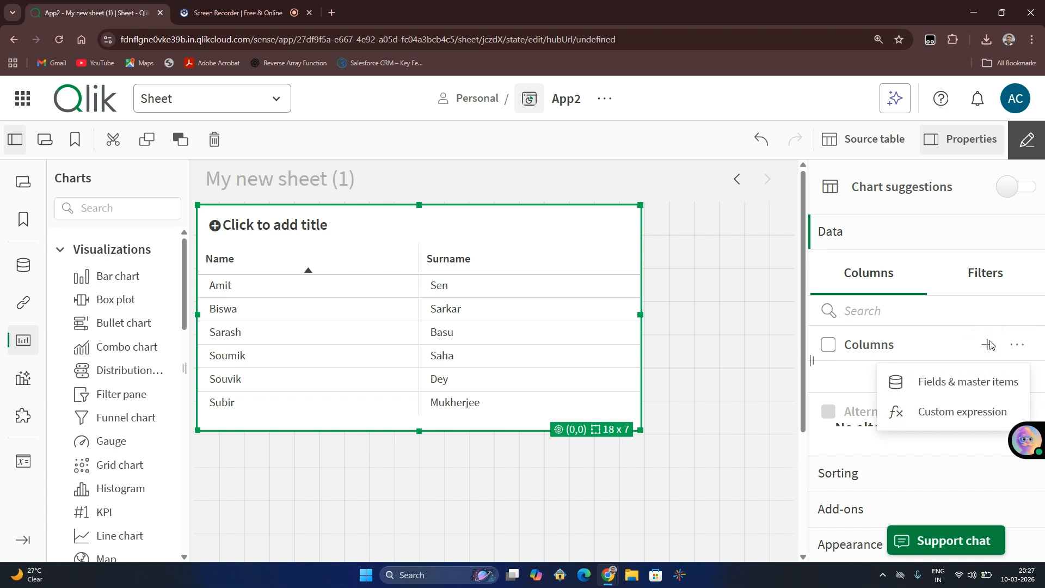
left_click(945, 415)
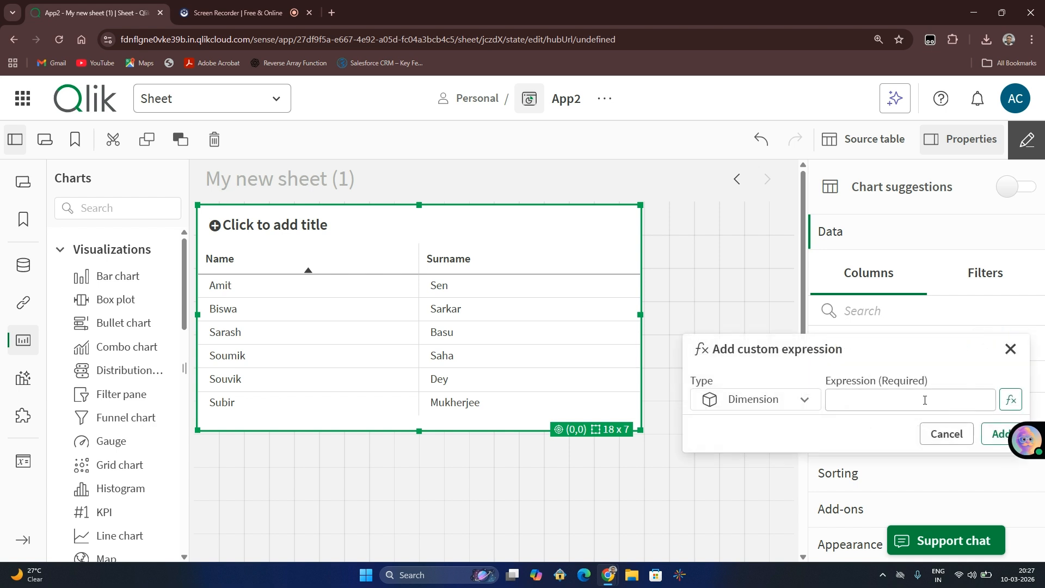
left_click(800, 399)
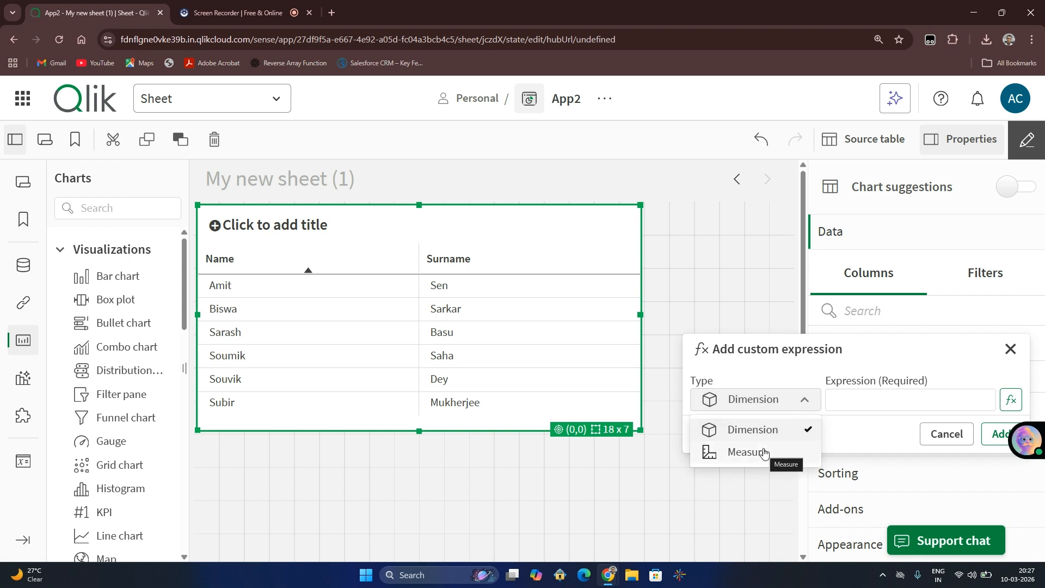
left_click(757, 432)
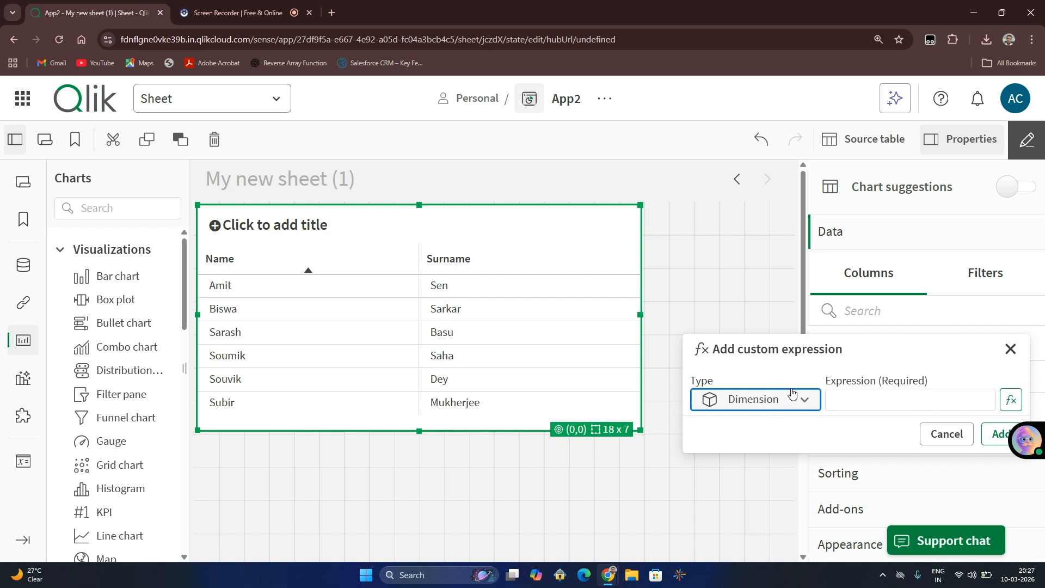
mouse_move(971, 444)
left_click(792, 403)
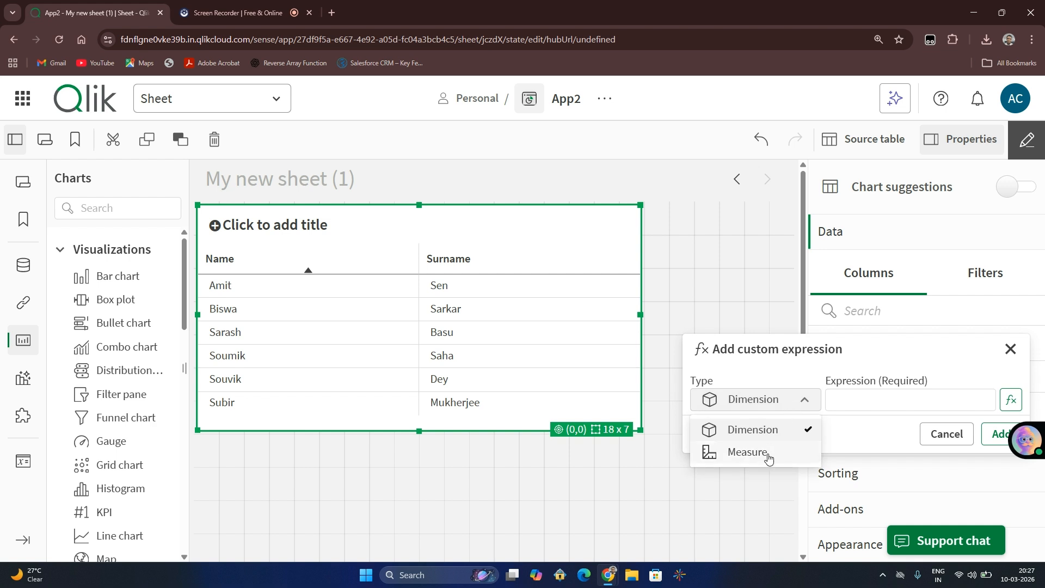
left_click(735, 452)
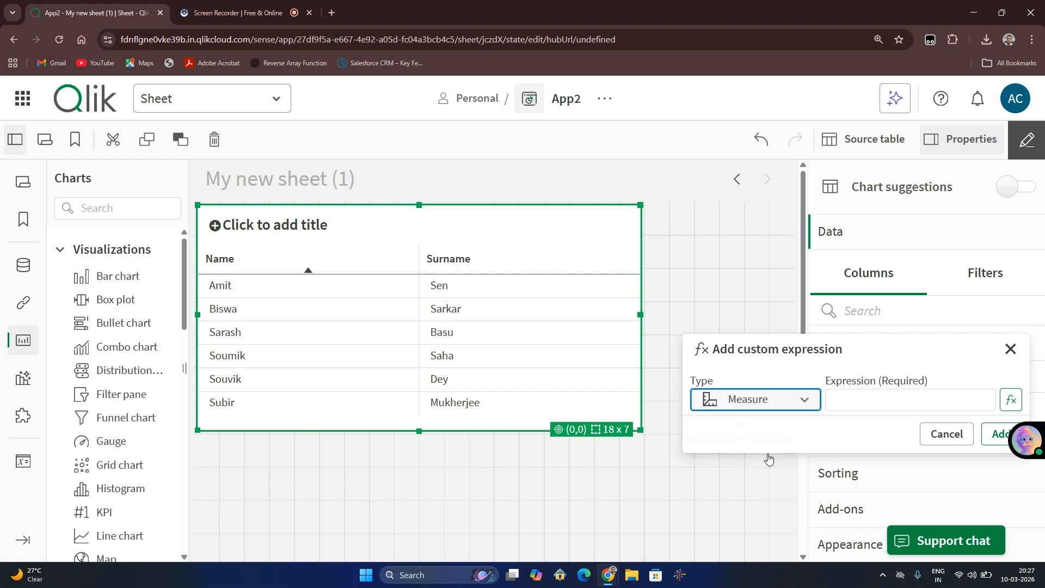
left_click(1009, 401)
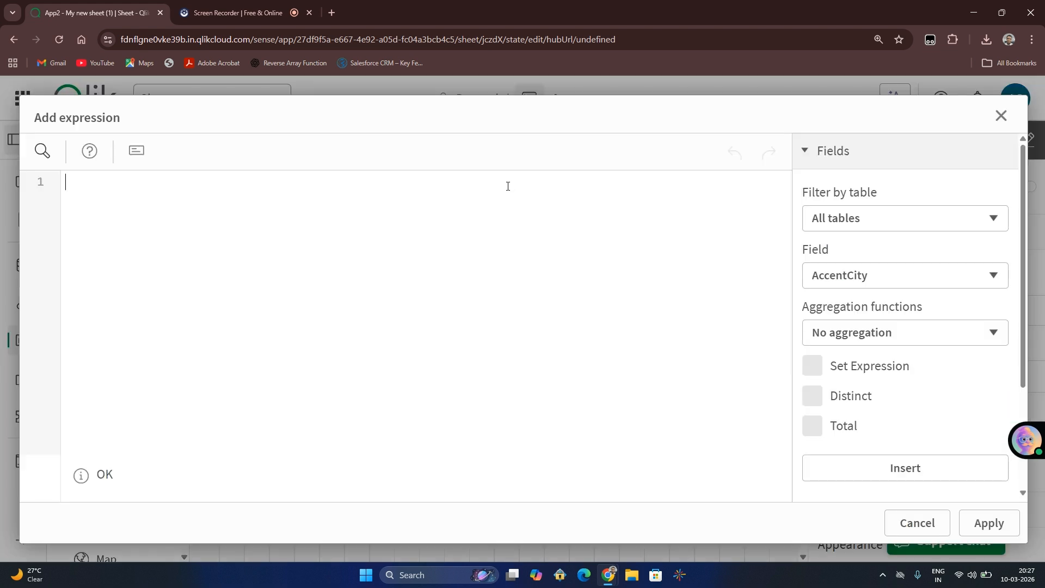
type("=Co")
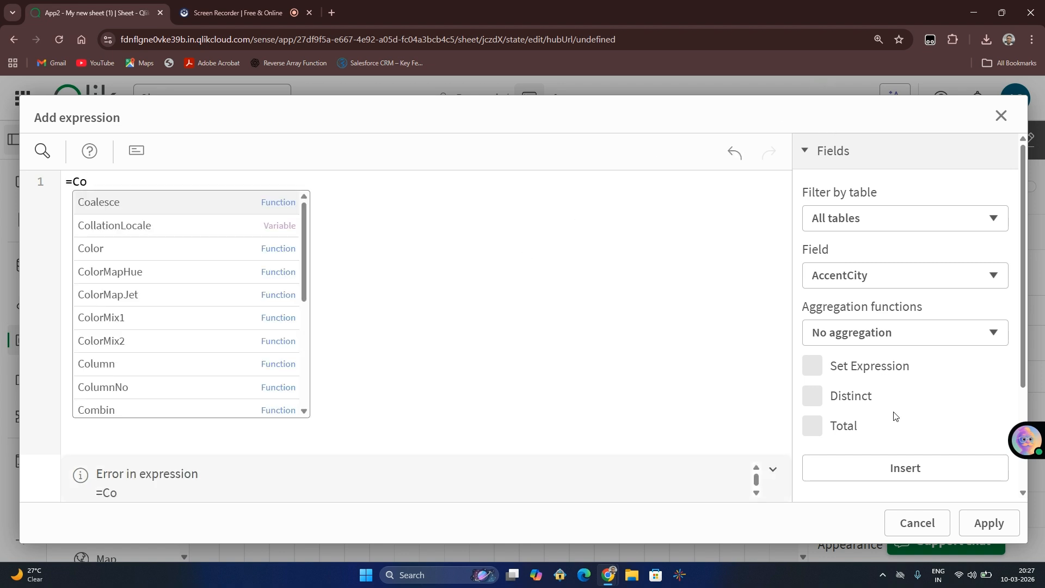
left_click(237, 15)
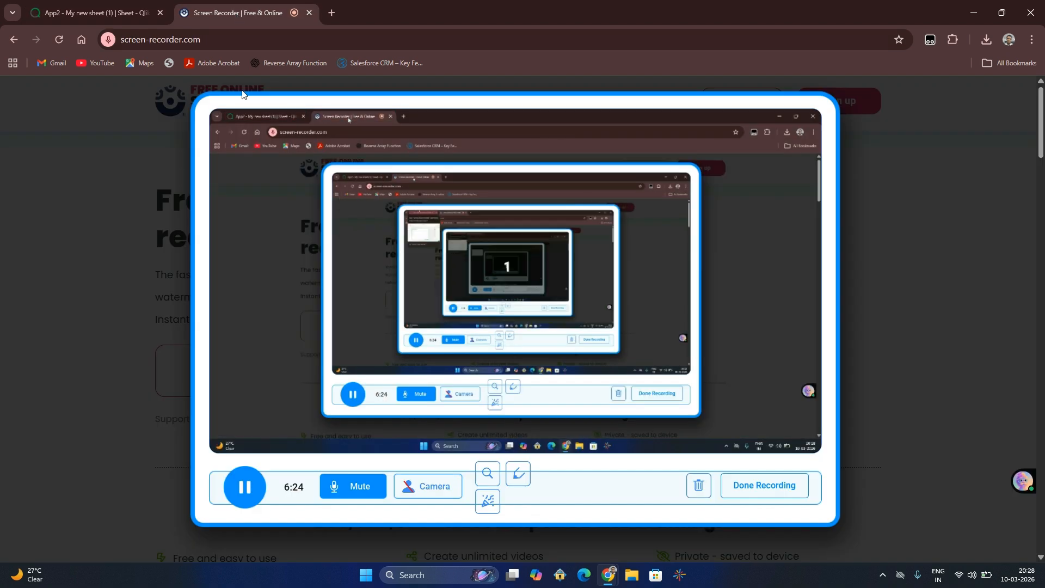
left_click(248, 484)
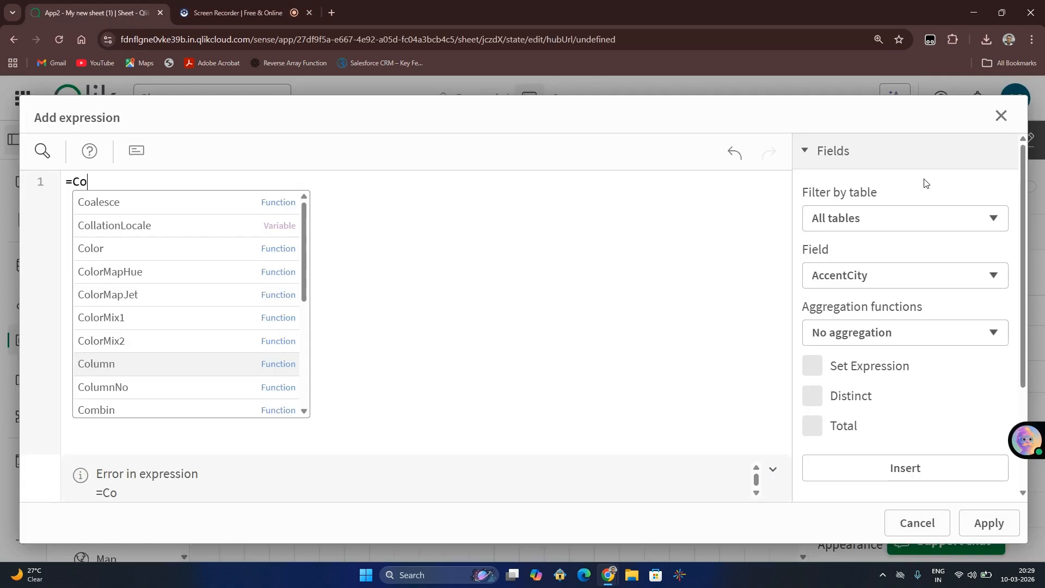
left_click(1002, 116)
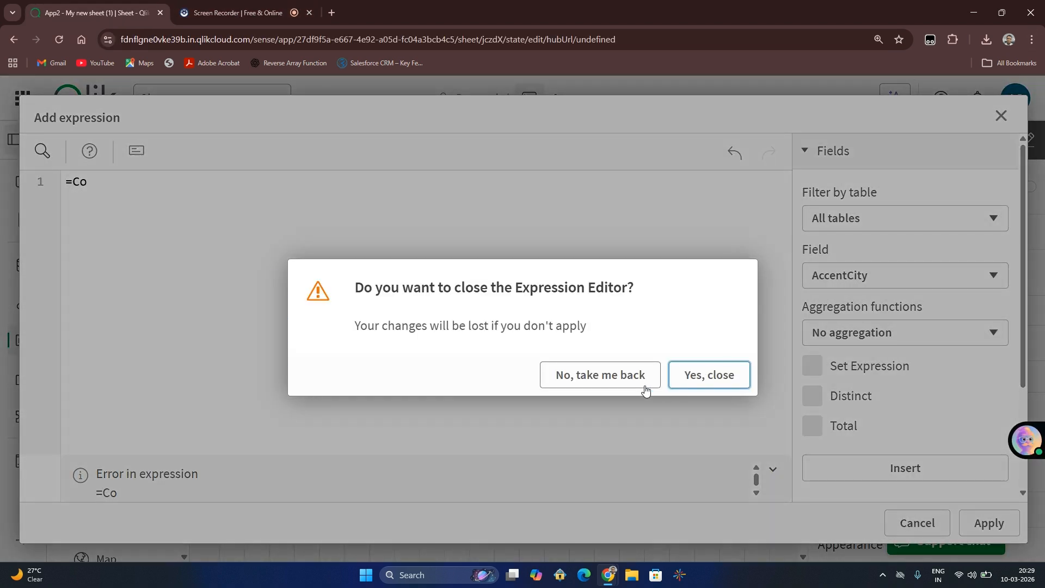
left_click(703, 374)
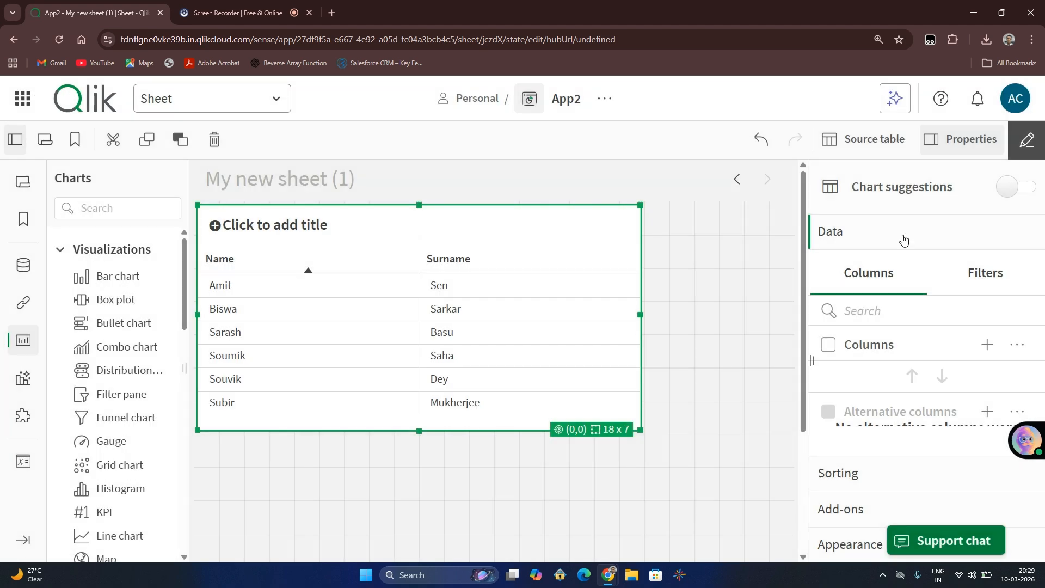
left_click(851, 348)
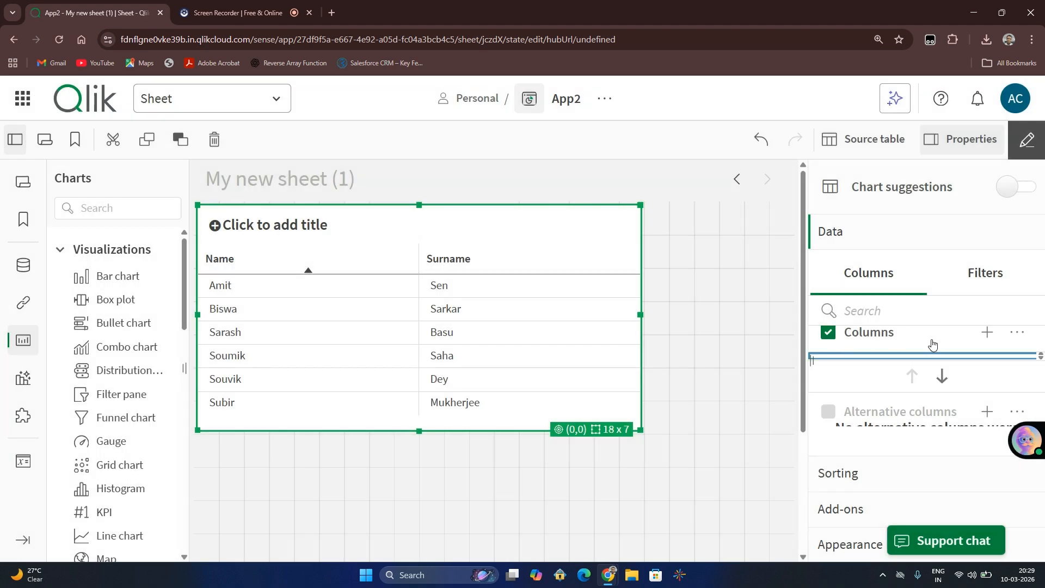
left_click(826, 335)
Create a custom expression of type Measure for the straight table and enter Concat(Name&' '&Surname) as its formula.
left_click(987, 333)
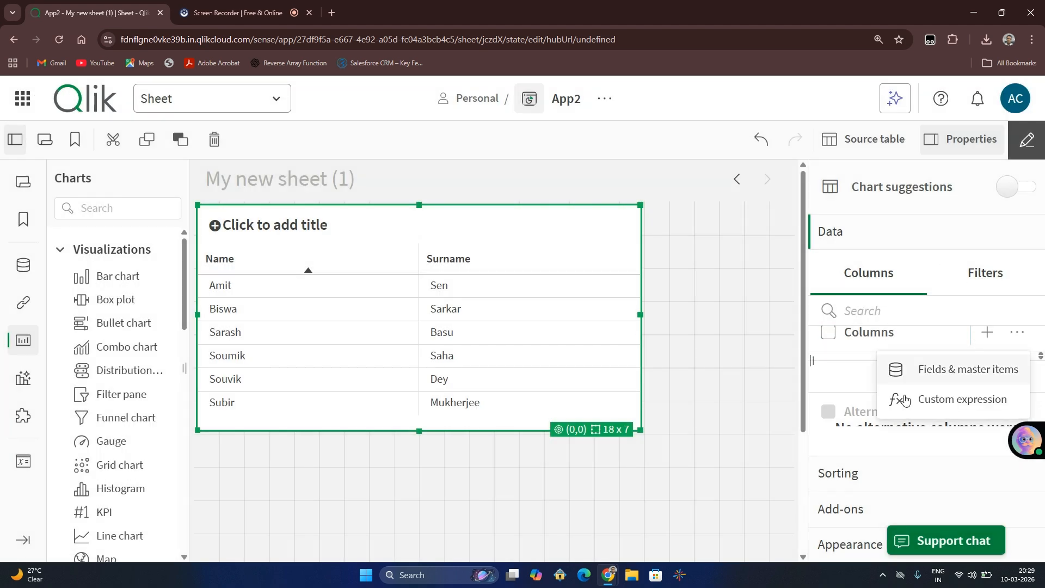
left_click(934, 410)
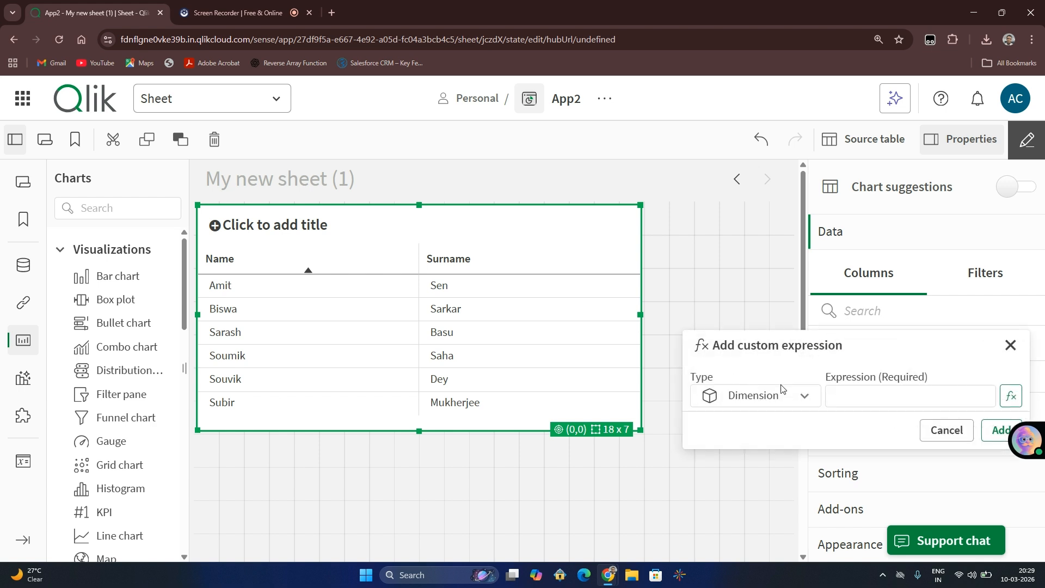
left_click(780, 393)
left_click(737, 448)
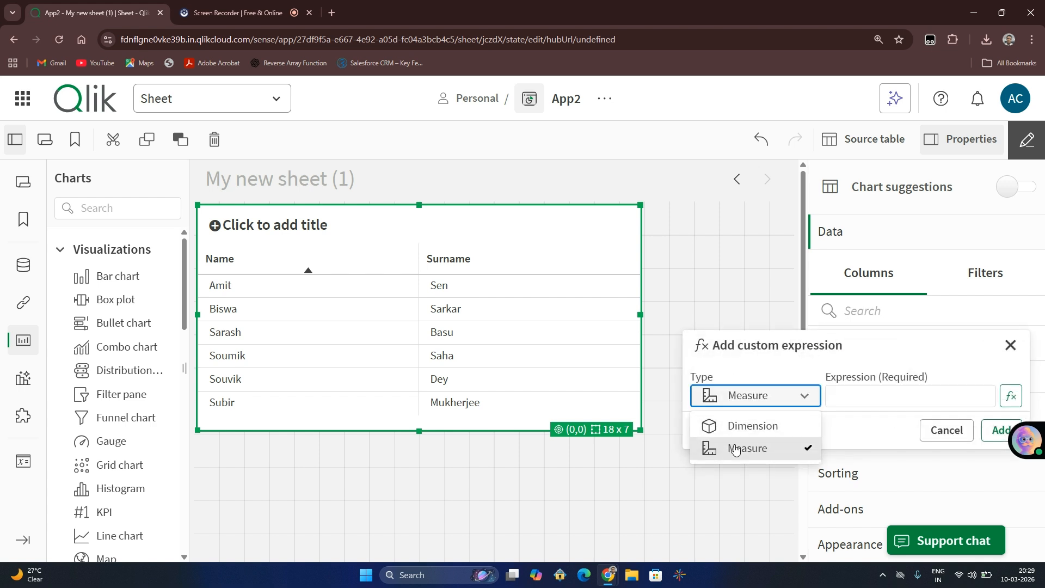
left_click(1011, 396)
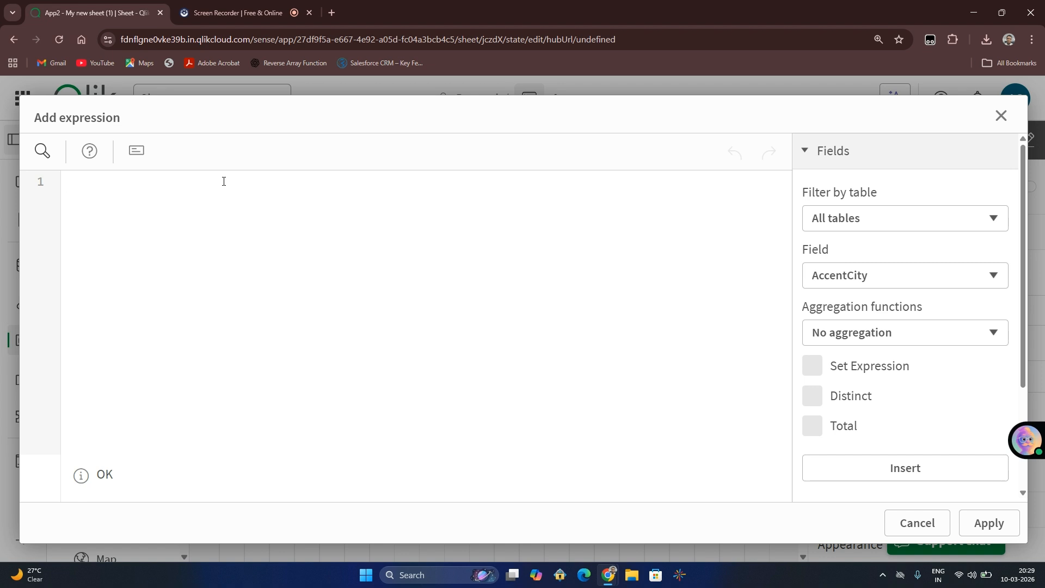
type("Concat()")
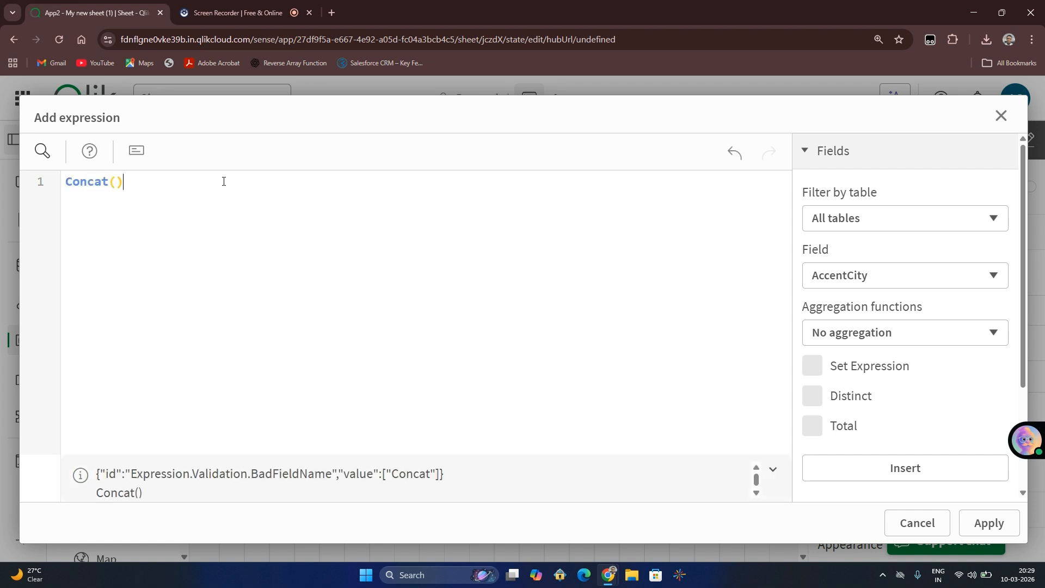
key("Left")
type("[")
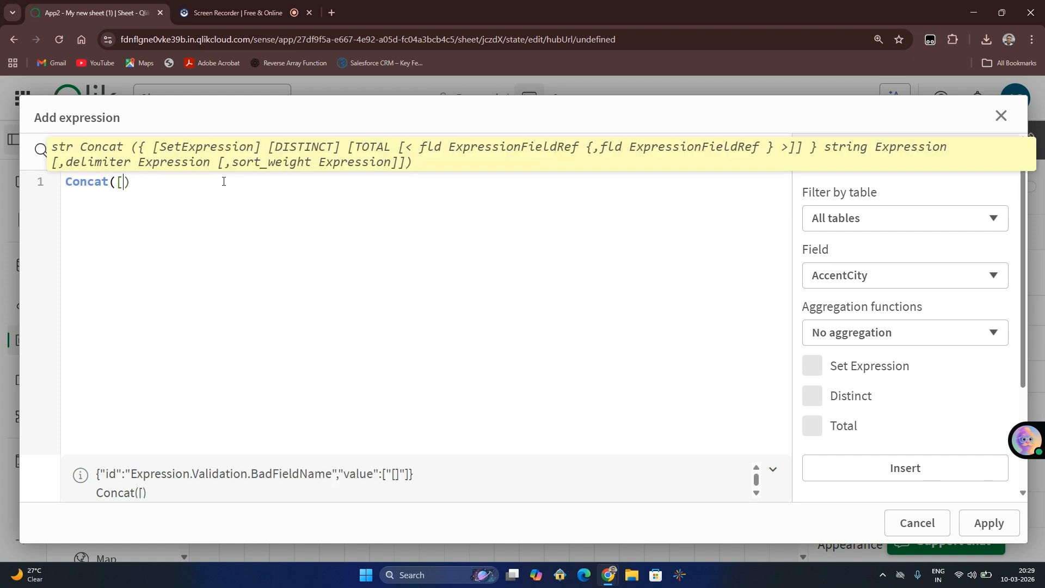
key("BackSpace")
type("Name")
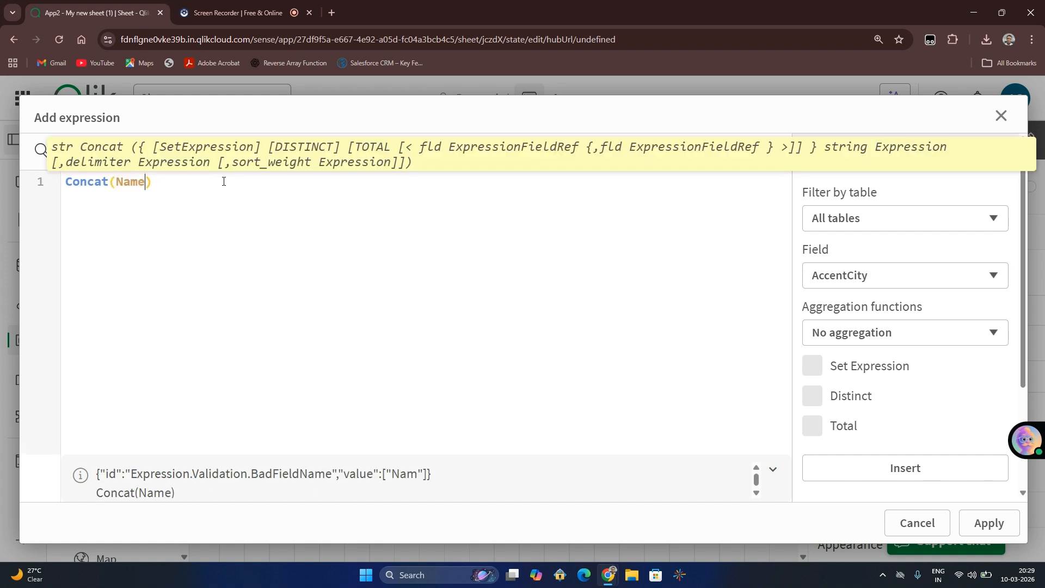
key("BackSpace")
type("&")
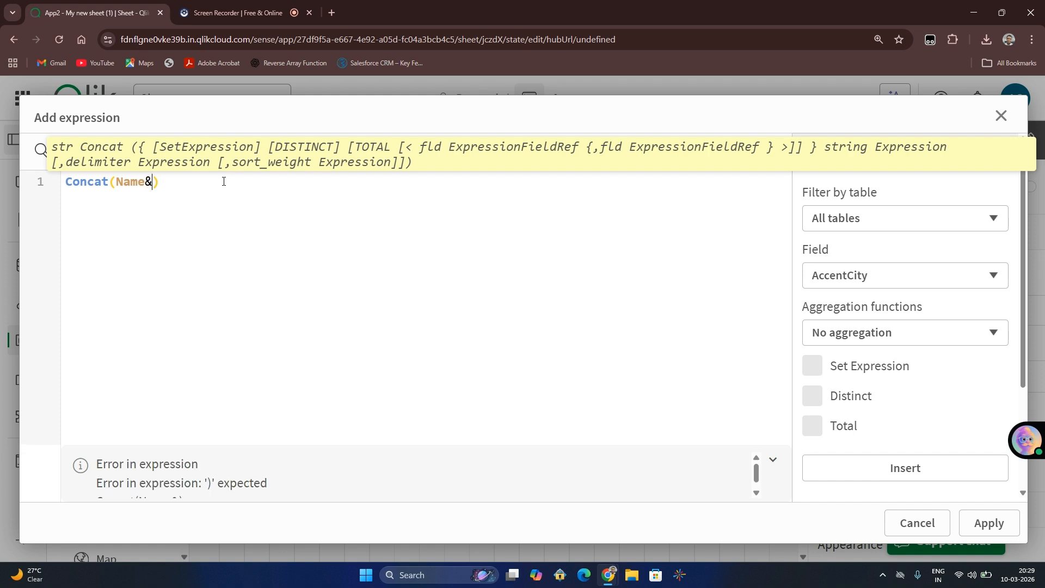
type("'")
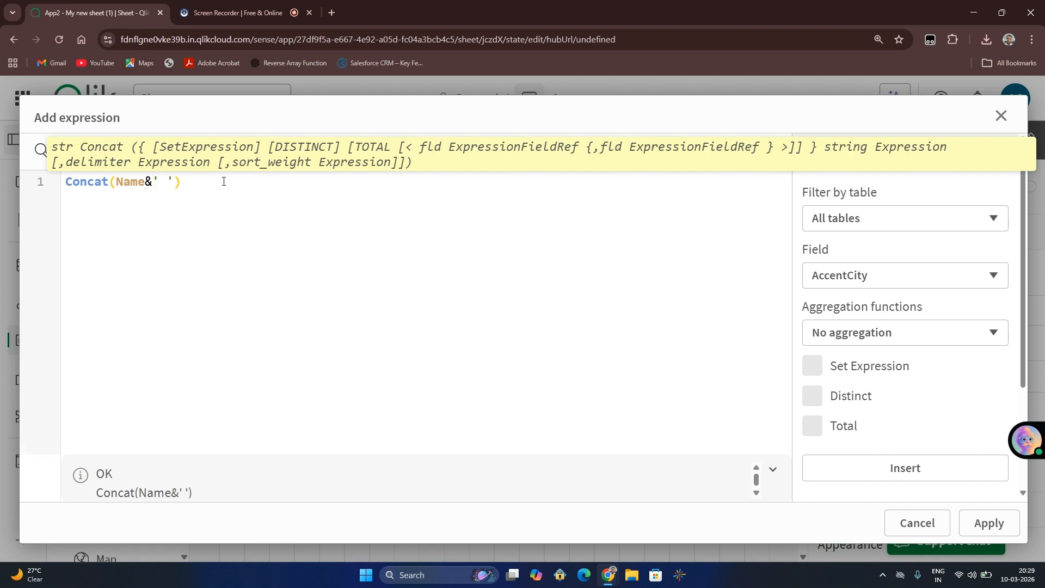
type("&Surname")
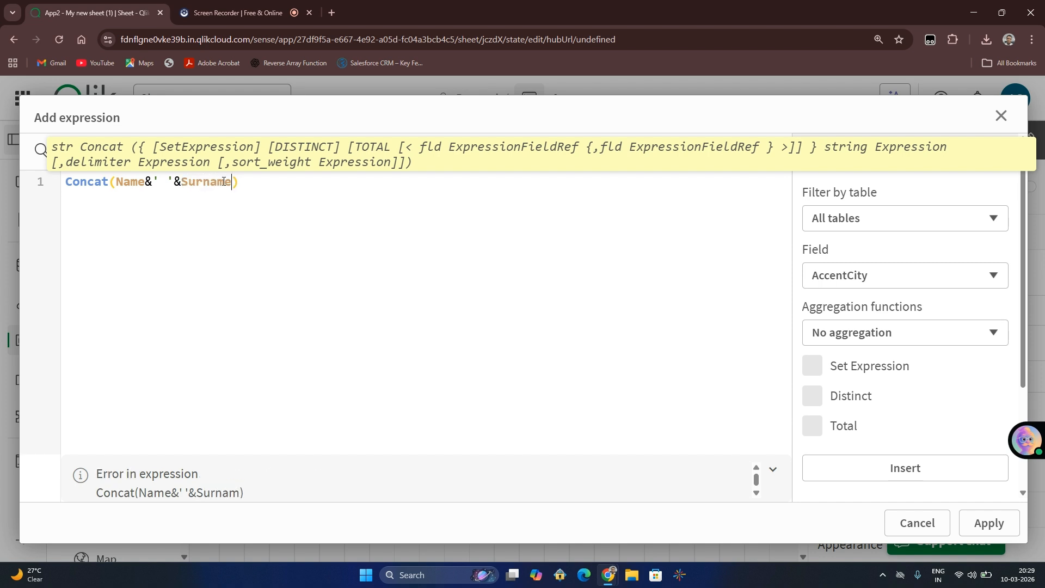
Give the Concat expression an empty-string delimiter '' as its second argument and apply it as a table column.
type(",")
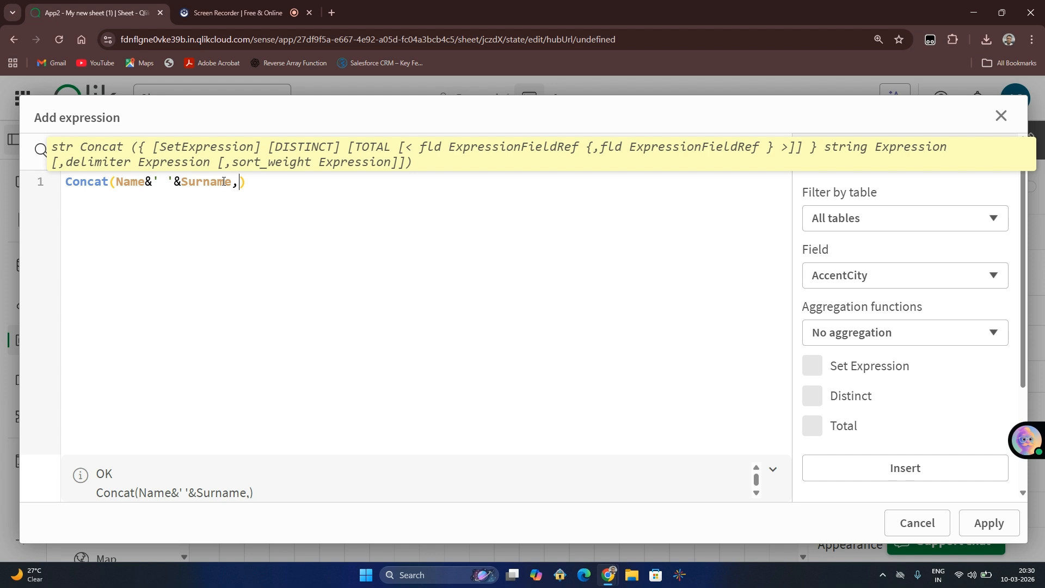
type("'',")
key("BackSpace")
type("$")
key("BackSpace")
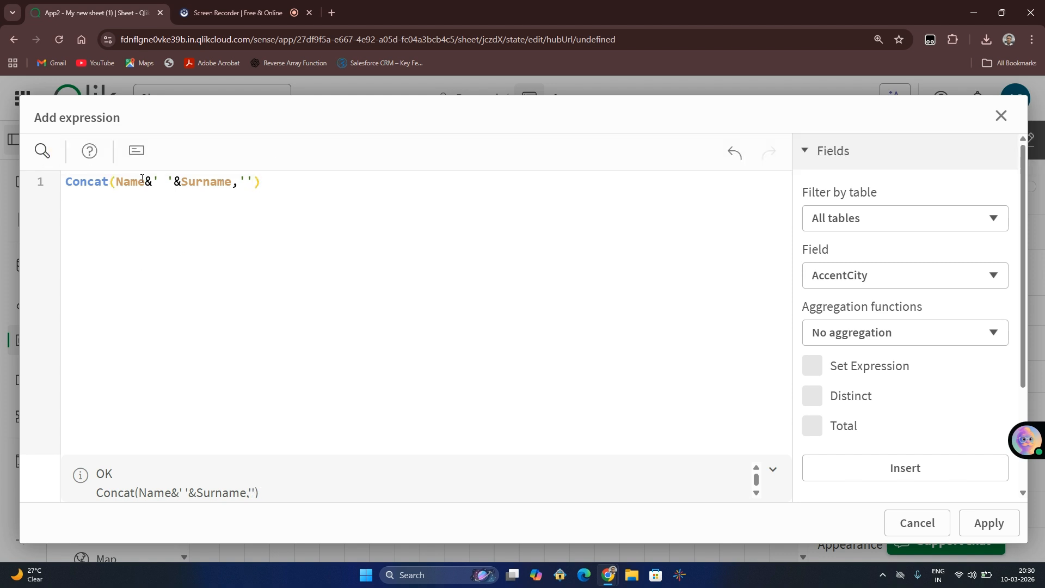
left_click(989, 523)
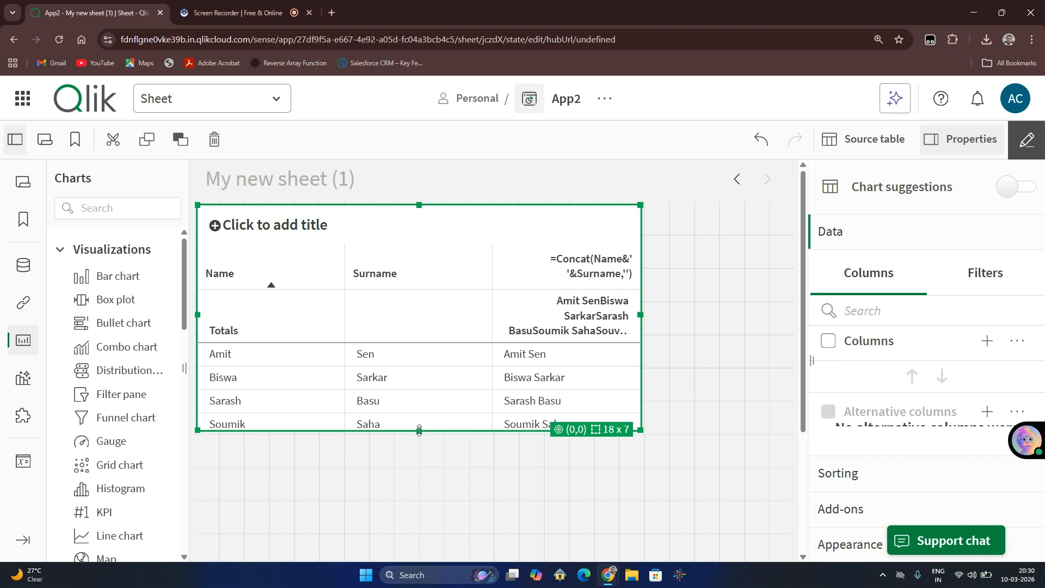
Increase the straight table's height so that it covers 18 x 11 grid cells.
left_click_drag(417, 436, 436, 560)
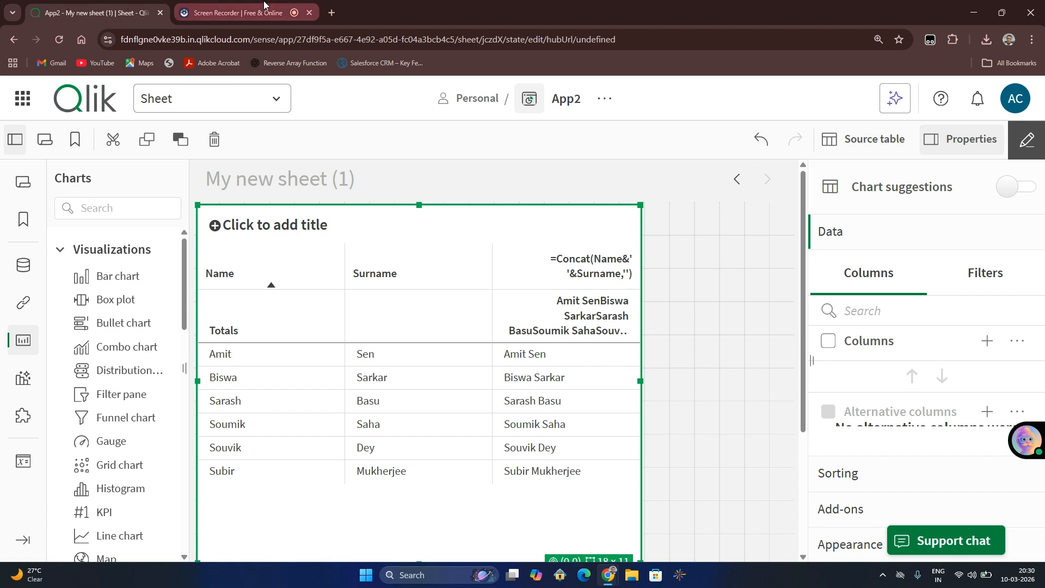
left_click(210, 15)
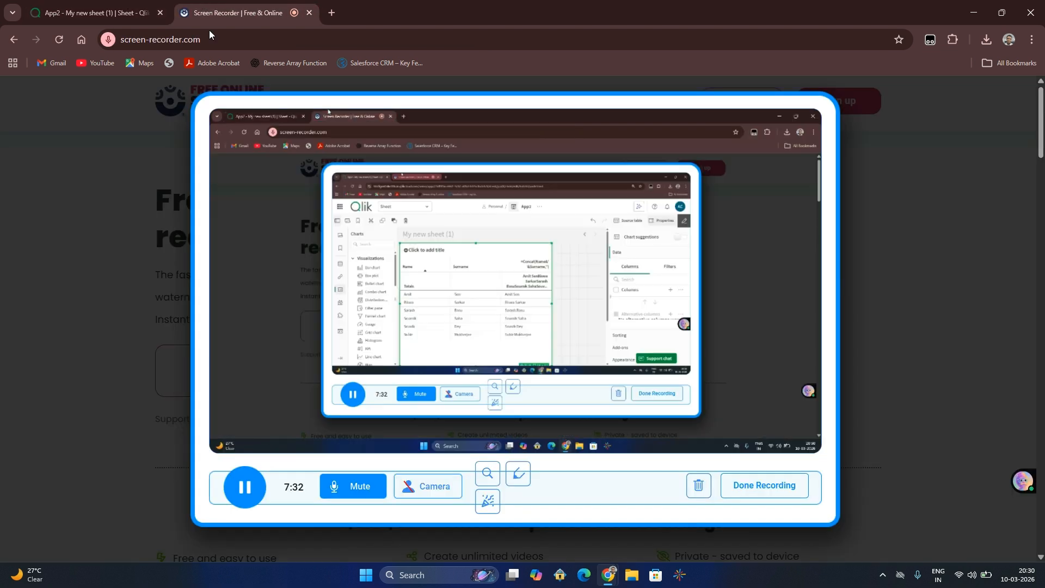